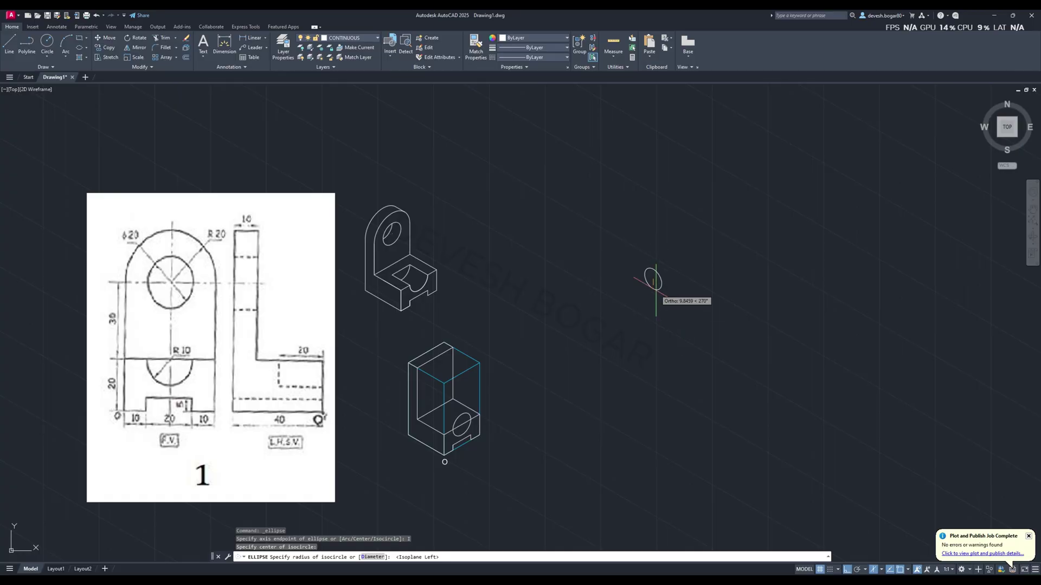
Preview the isocircle on the left, top and right isoplanes, cycling through them in turn
{"action": "key", "text": "F5"}
{"action": "key", "text": "F5"}
{"action": "key", "text": "F5"}
{"action": "key", "text": "F5"}
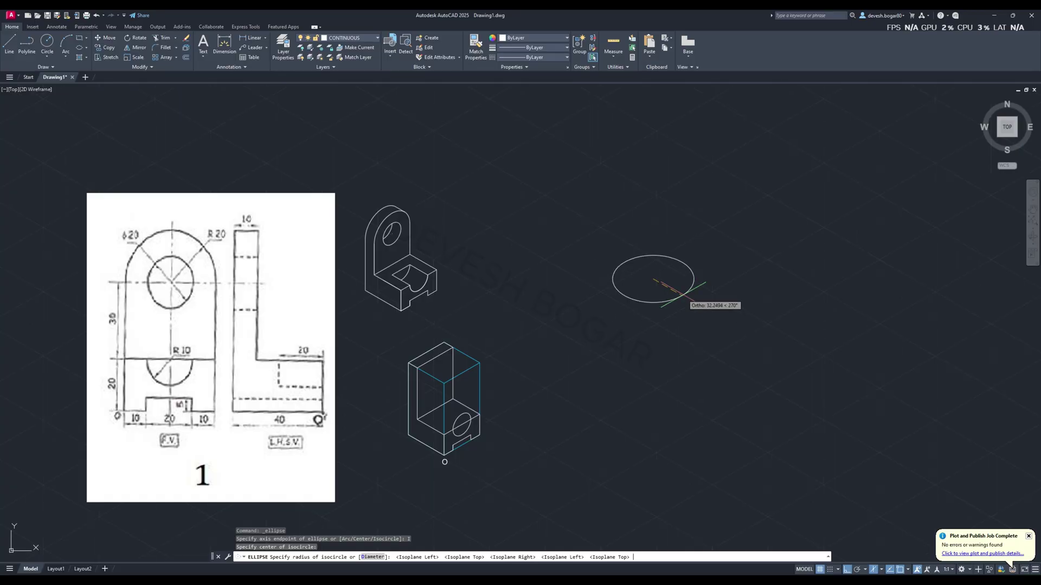
{"action": "key", "text": "F5"}
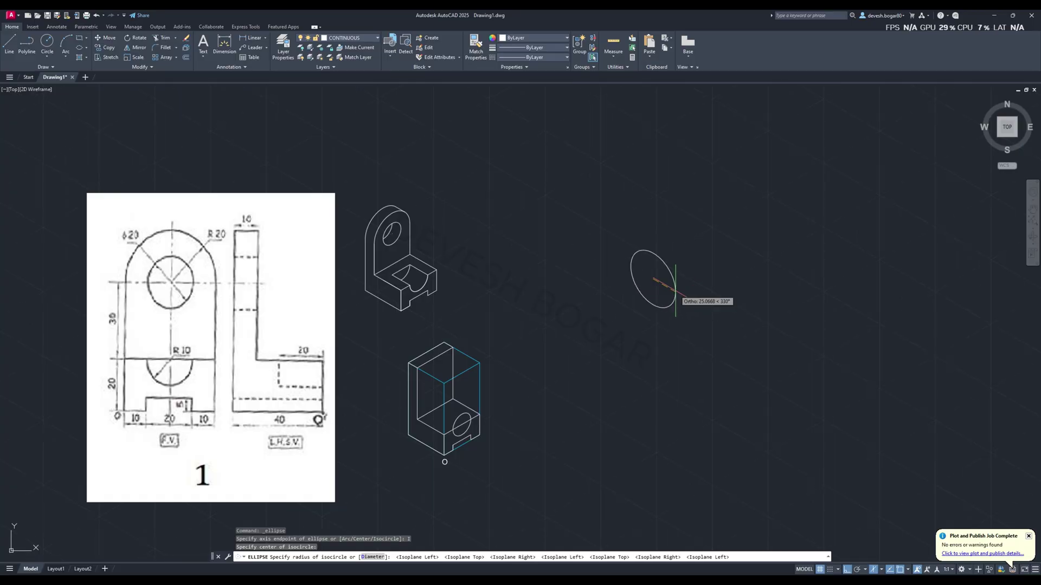
{"action": "key", "text": "F5"}
{"action": "key", "text": "F1"}
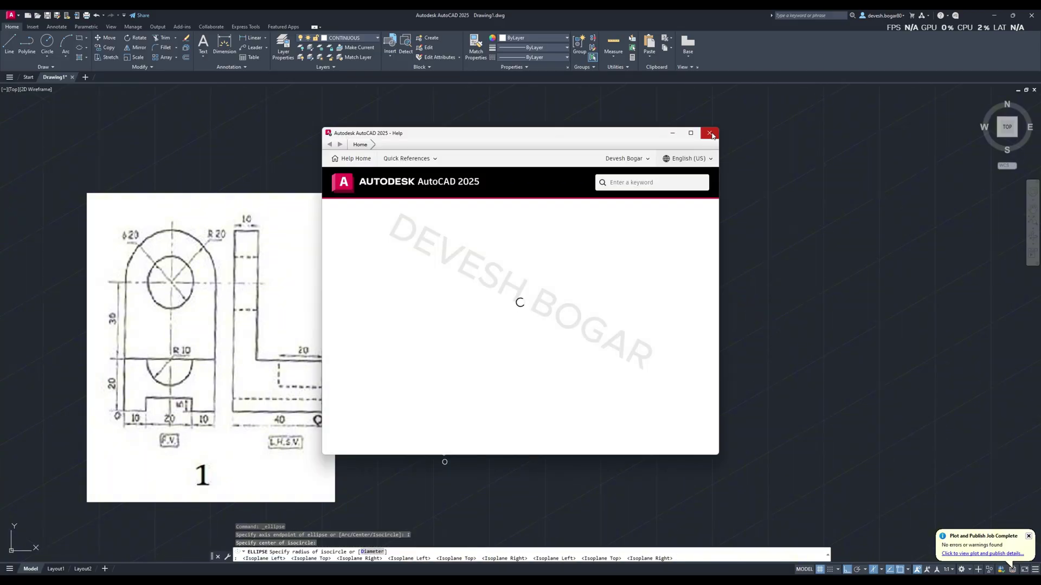
{"action": "left_click", "coordinate": [711, 134]}
{"action": "key", "text": "F1"}
{"action": "left_click", "coordinate": [710, 132]}
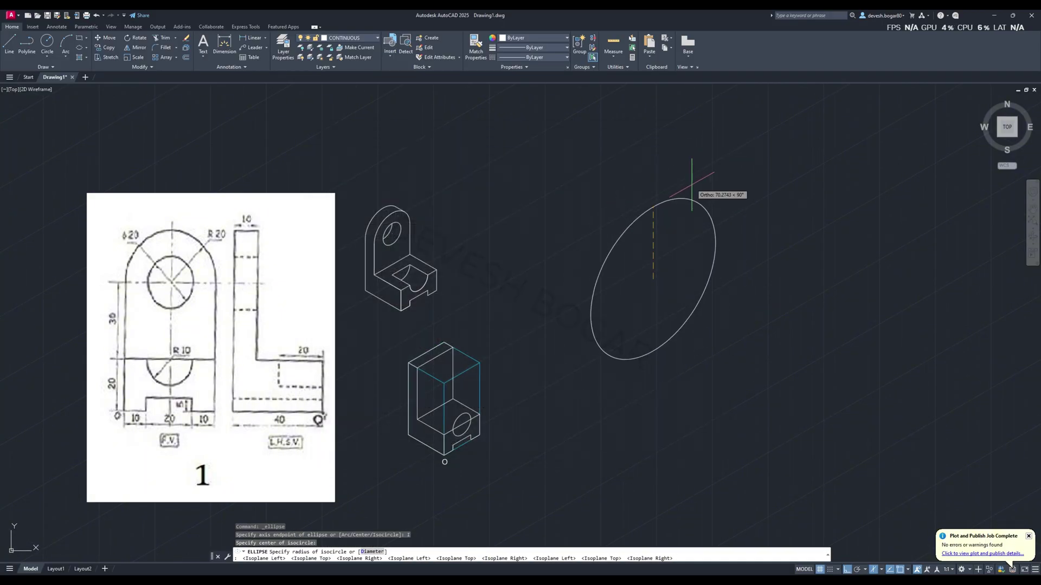
{"action": "key", "text": "Escape"}
{"action": "scroll", "coordinate": [498, 388], "scroll_direction": "up", "scroll_amount": 1}
{"action": "scroll", "coordinate": [498, 388], "scroll_direction": "down", "scroll_amount": 2}
{"action": "scroll", "coordinate": [498, 387], "scroll_direction": "up", "scroll_amount": 1}
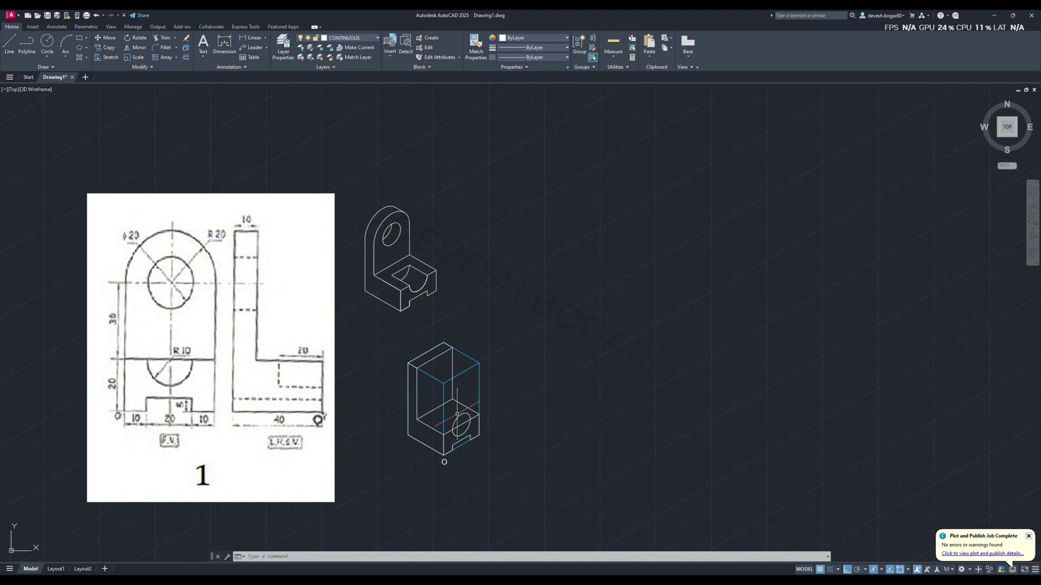
{"action": "left_click", "coordinate": [103, 51]}
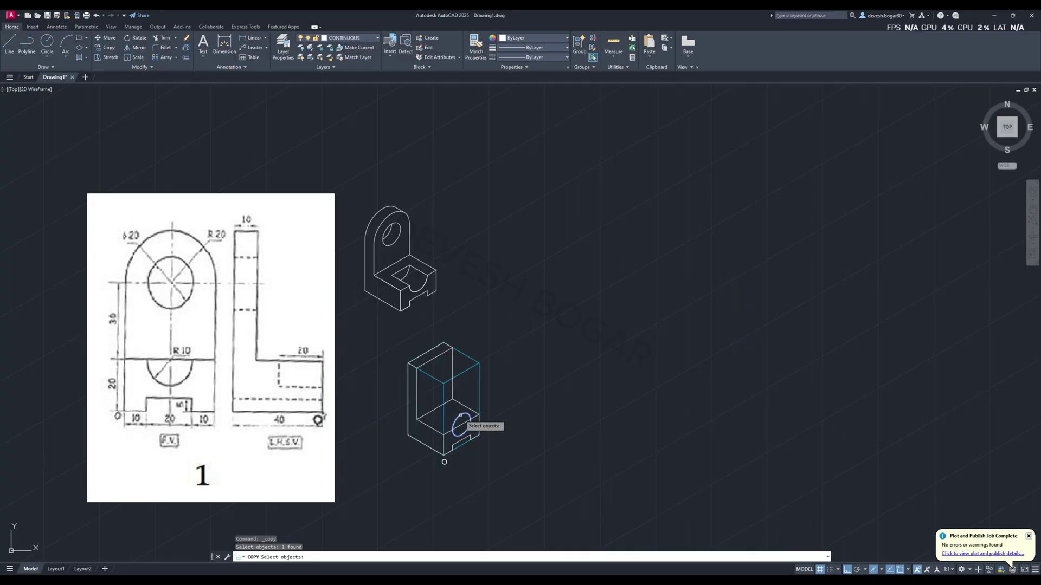
{"action": "key", "text": "Return"}
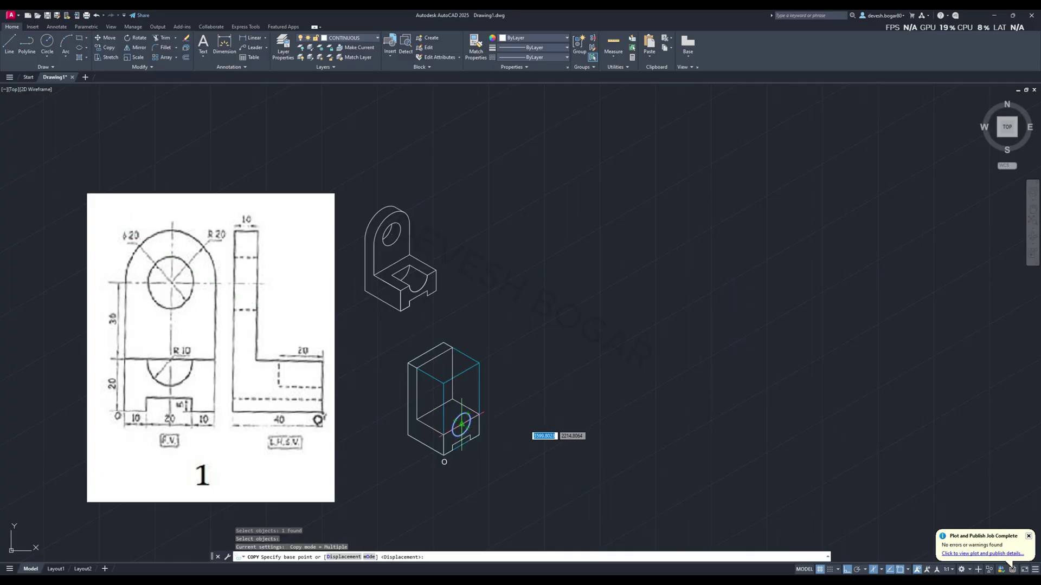
{"action": "left_click", "coordinate": [462, 423]}
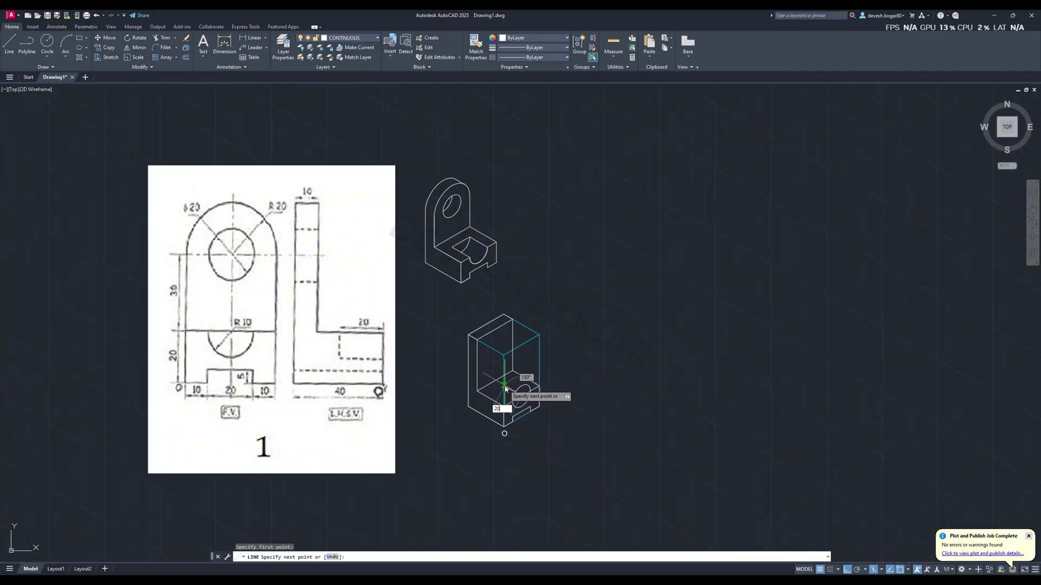
Draw a 20-unit line from the front isocircle's centre back into the block at 150°
{"action": "key", "text": "Return"}
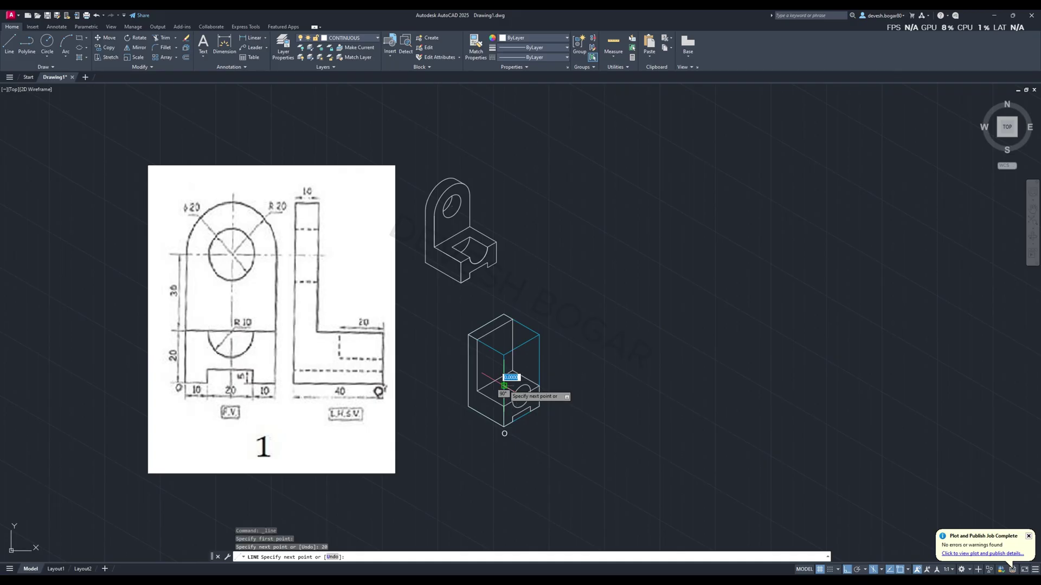
{"action": "key", "text": "Escape"}
{"action": "scroll", "coordinate": [512, 393], "scroll_direction": "up", "scroll_amount": 4}
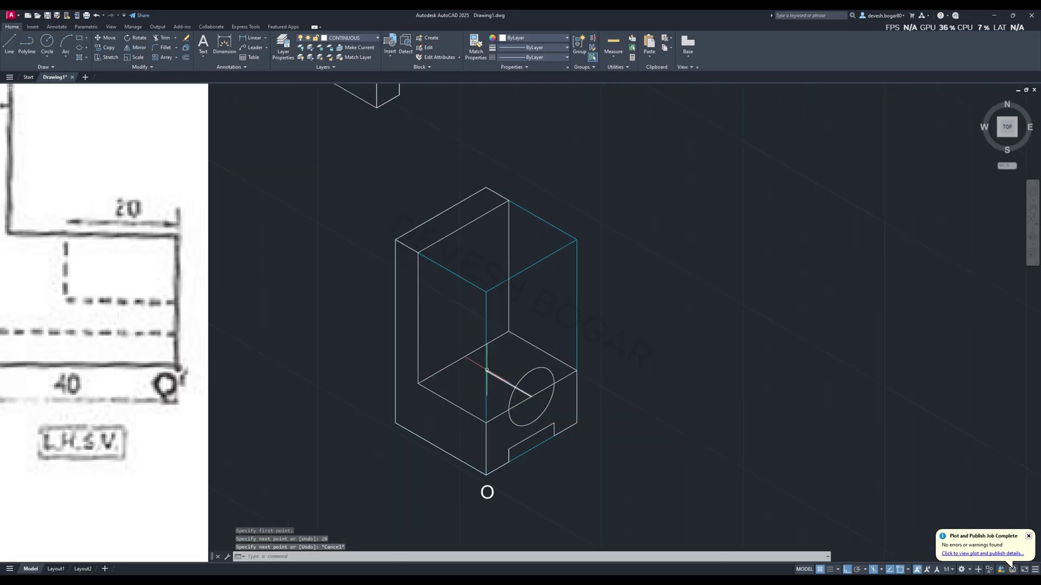
{"action": "scroll", "coordinate": [486, 369], "scroll_direction": "up", "scroll_amount": 10}
{"action": "scroll", "coordinate": [542, 378], "scroll_direction": "down", "scroll_amount": 12}
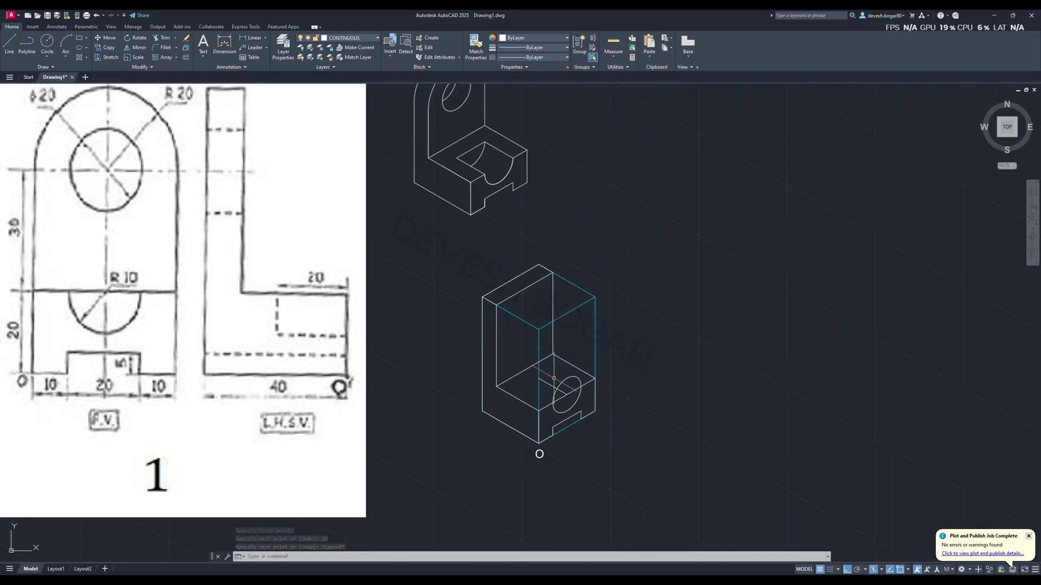
{"action": "left_click", "coordinate": [87, 49]}
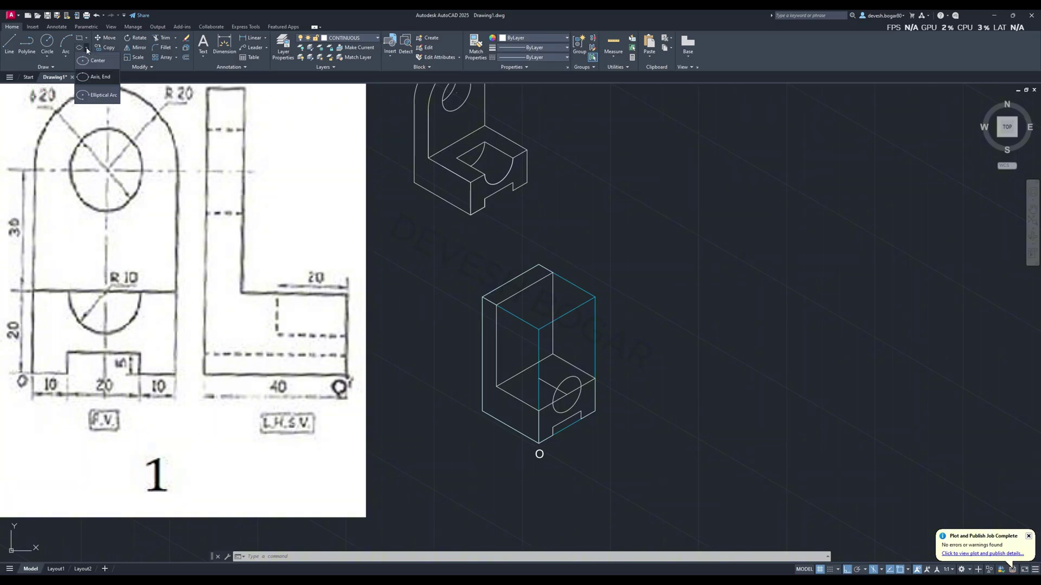
{"action": "left_click", "coordinate": [94, 78]}
{"action": "type", "text": "I"}
{"action": "key", "text": "Return"}
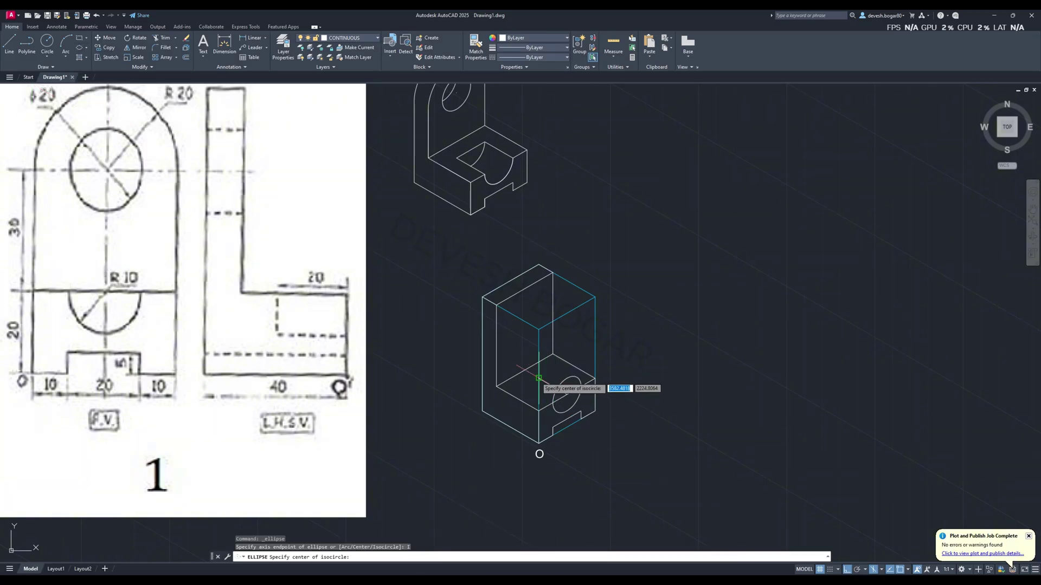
{"action": "left_click", "coordinate": [567, 394]}
{"action": "key", "text": "Escape"}
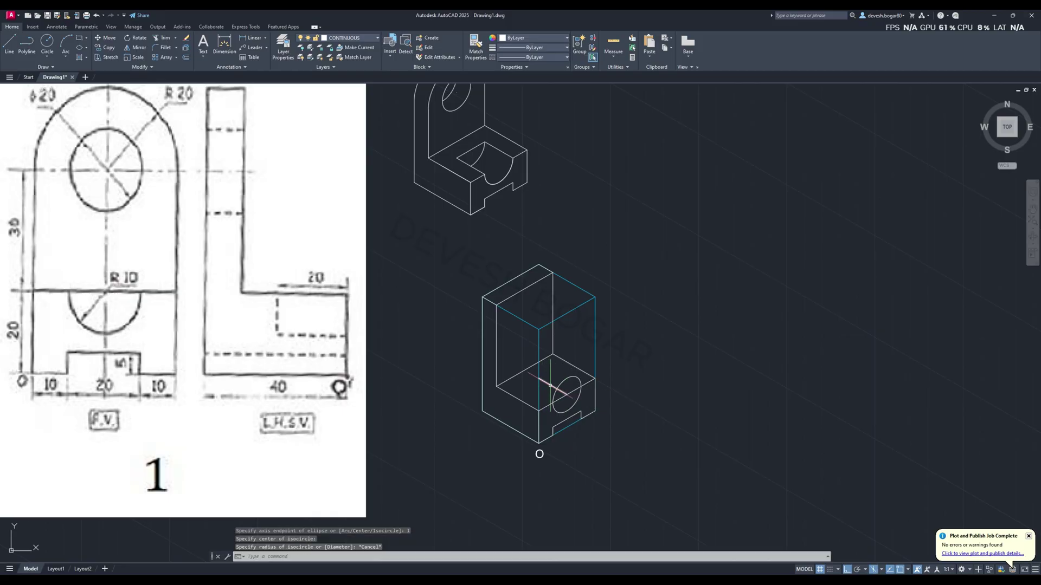
Copy the front isocircle from its centre to the back end of the 20-unit line
{"action": "left_click", "coordinate": [106, 47]}
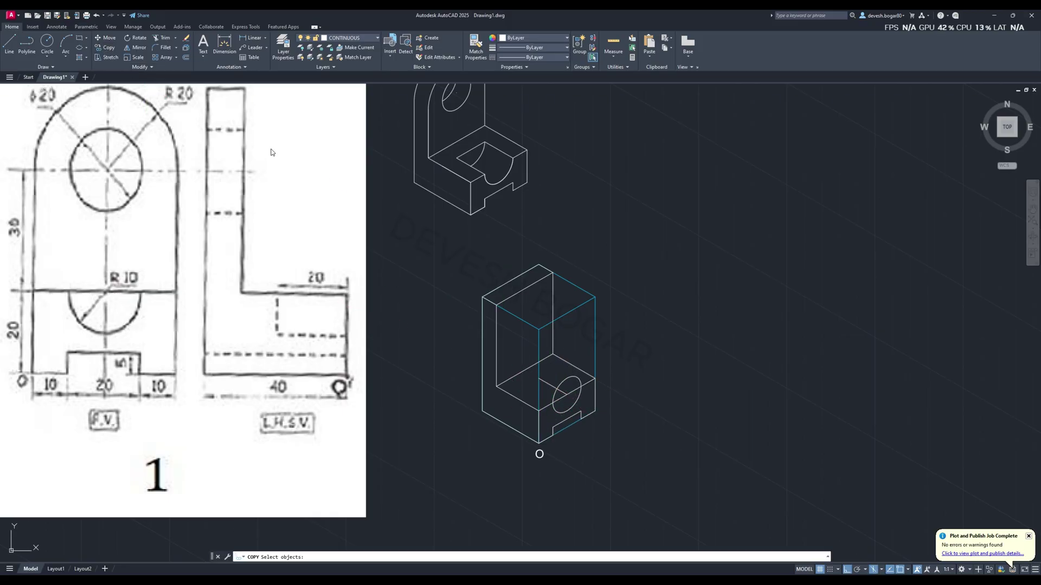
{"action": "left_click", "coordinate": [564, 390]}
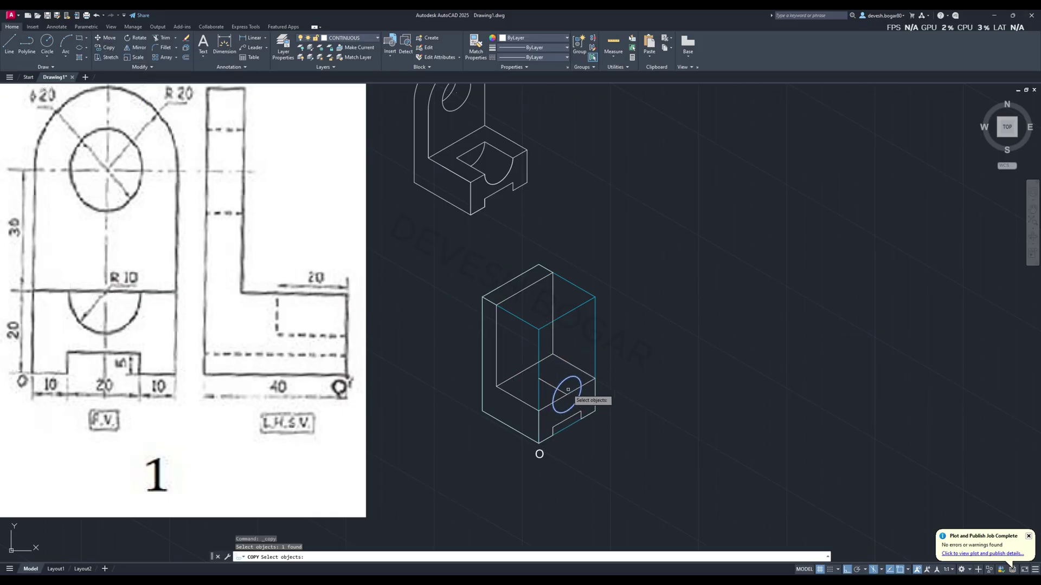
{"action": "key", "text": "Return"}
{"action": "left_click", "coordinate": [566, 394]}
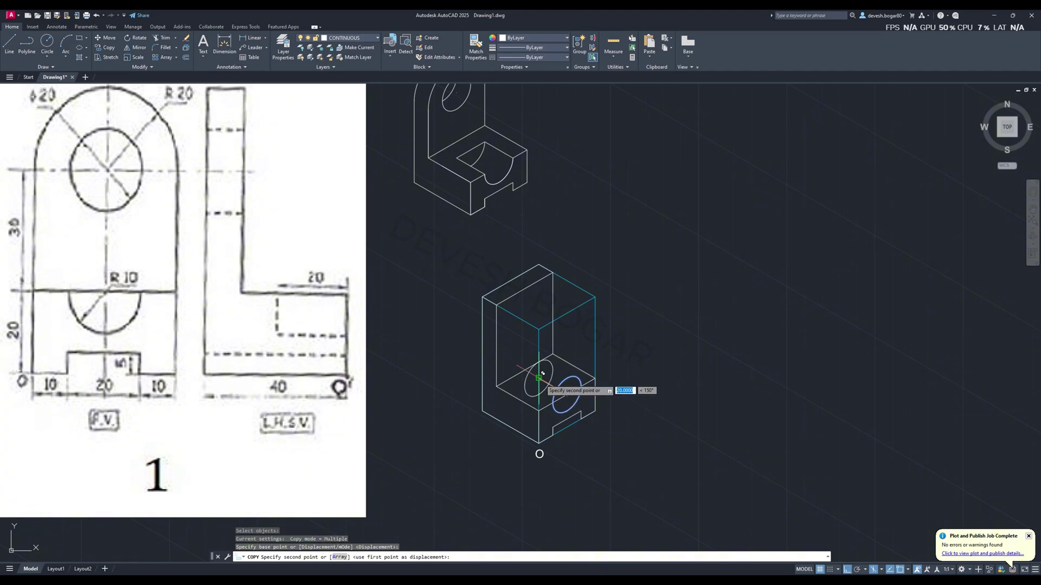
{"action": "left_click", "coordinate": [542, 374]}
{"action": "key", "text": "Escape"}
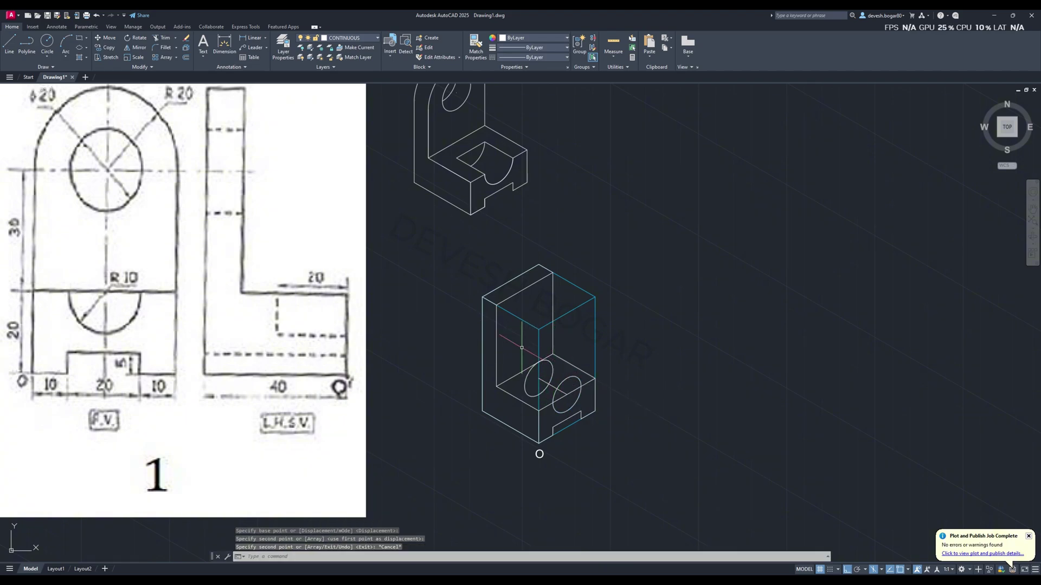
Draw a line at 150° from the isocircle's upper crossing with the front top edge, running back past the copied isocircle
{"action": "scroll", "coordinate": [585, 374], "scroll_direction": "up", "scroll_amount": 6}
{"action": "scroll", "coordinate": [336, 392], "scroll_direction": "down", "scroll_amount": 4}
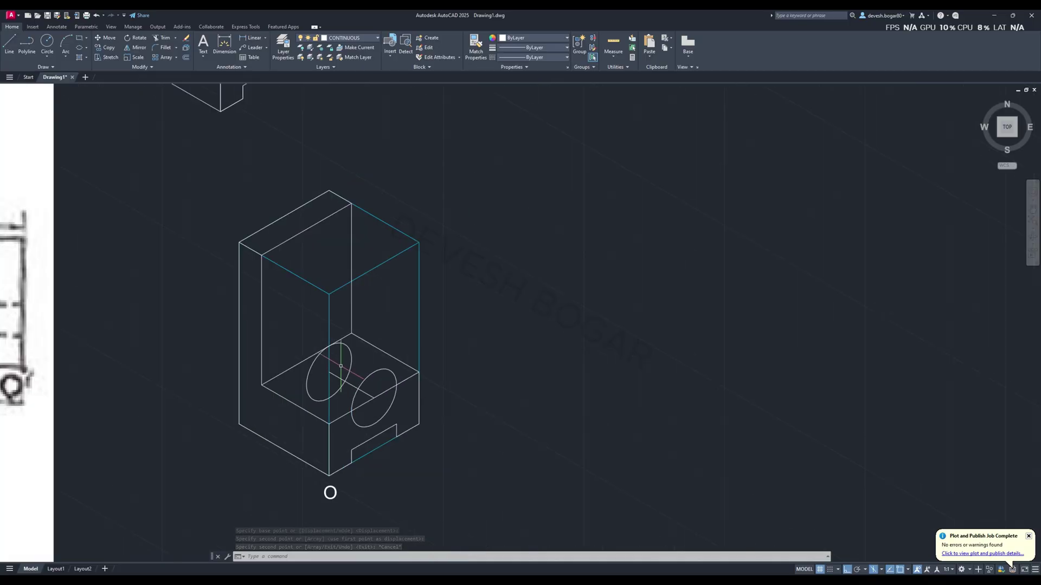
{"action": "scroll", "coordinate": [307, 335], "scroll_direction": "down", "scroll_amount": 2}
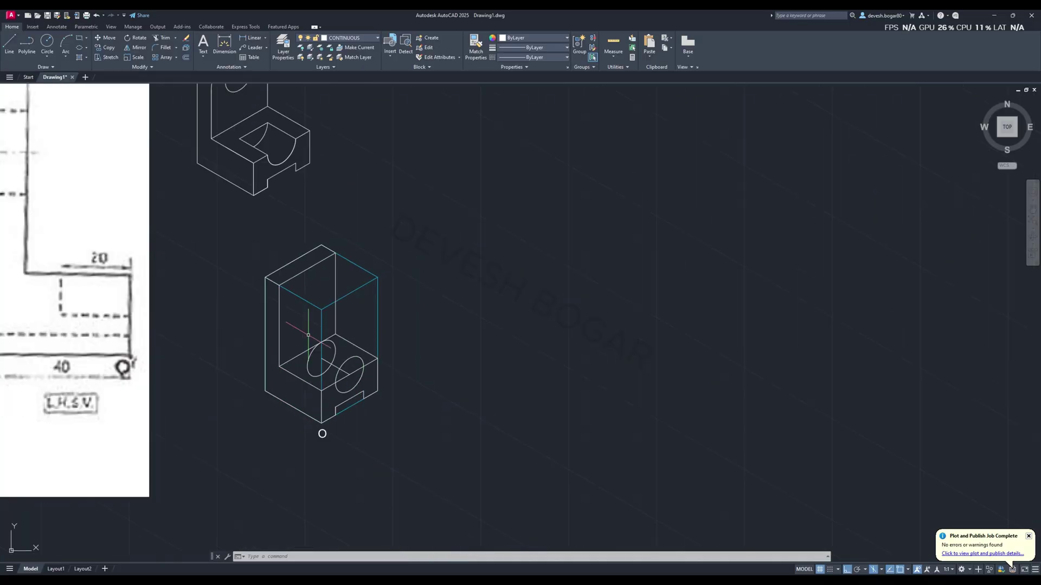
{"action": "left_click", "coordinate": [6, 48]}
{"action": "middle_click_drag", "start_coordinate": [476, 332], "coordinate": [577, 366]}
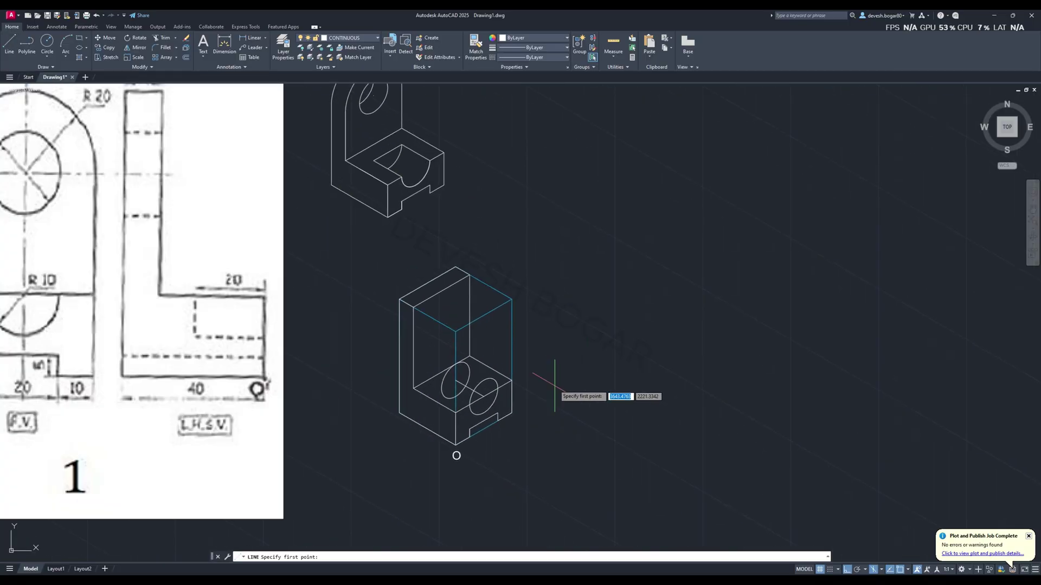
{"action": "scroll", "coordinate": [555, 385], "scroll_direction": "up", "scroll_amount": 2}
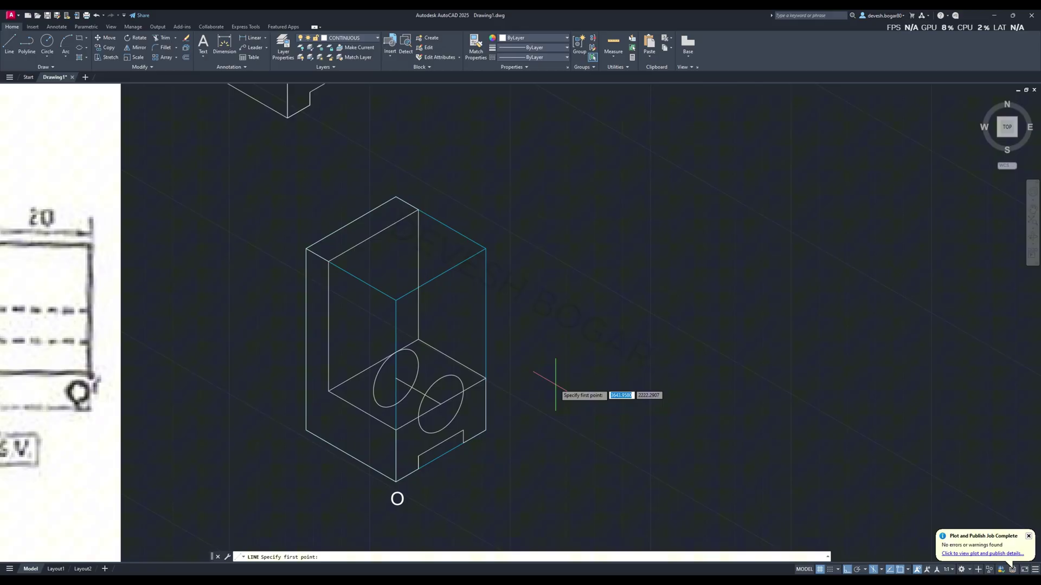
{"action": "left_click", "coordinate": [463, 391]}
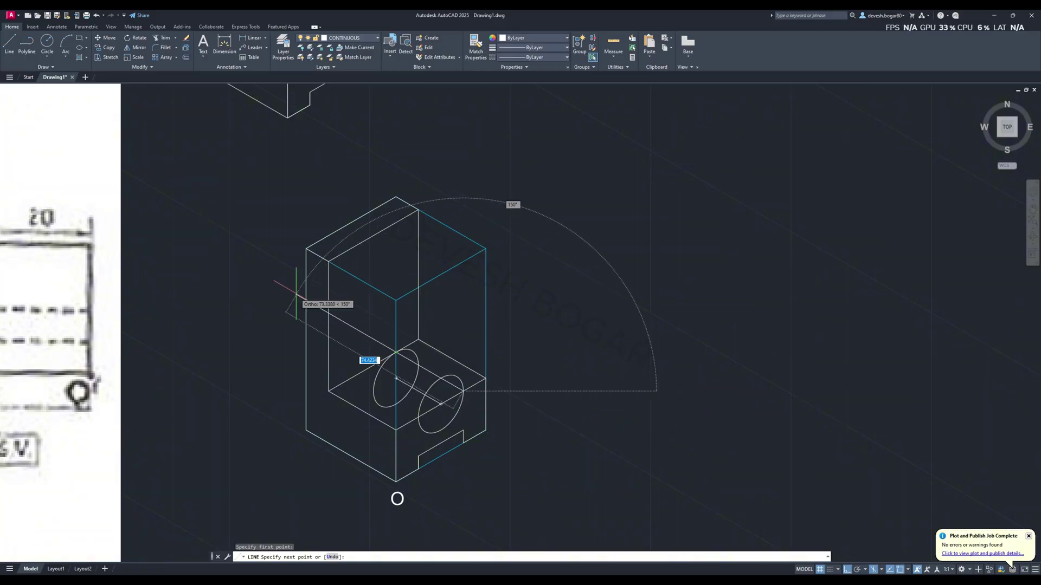
{"action": "left_click", "coordinate": [351, 343]}
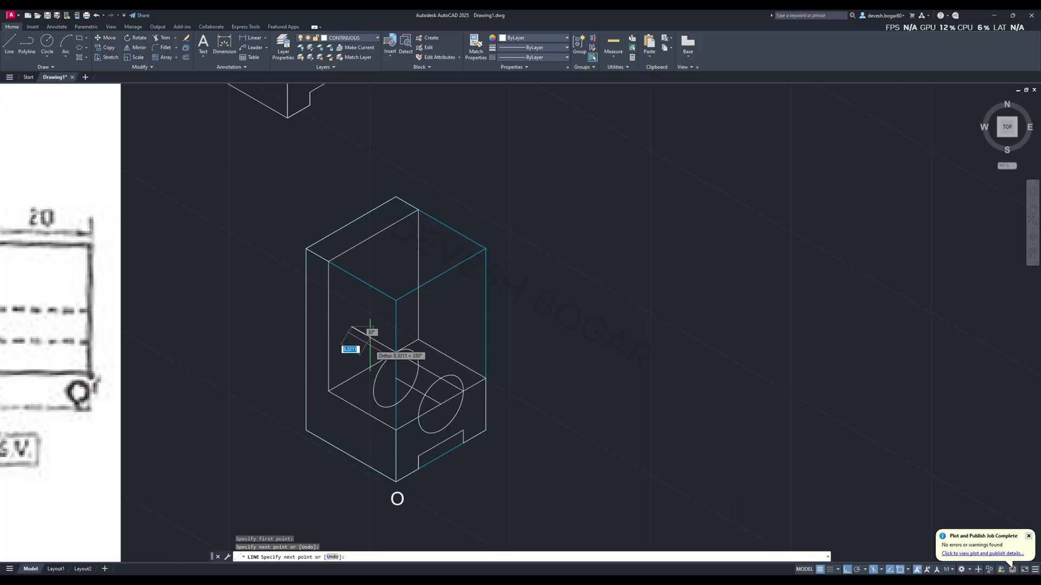
{"action": "key", "text": "Escape"}
Draw a parallel line at 150° from the isocircle's lower crossing with the front top edge, running back past the block
{"action": "left_click", "coordinate": [8, 44]}
{"action": "left_click", "coordinate": [418, 417]}
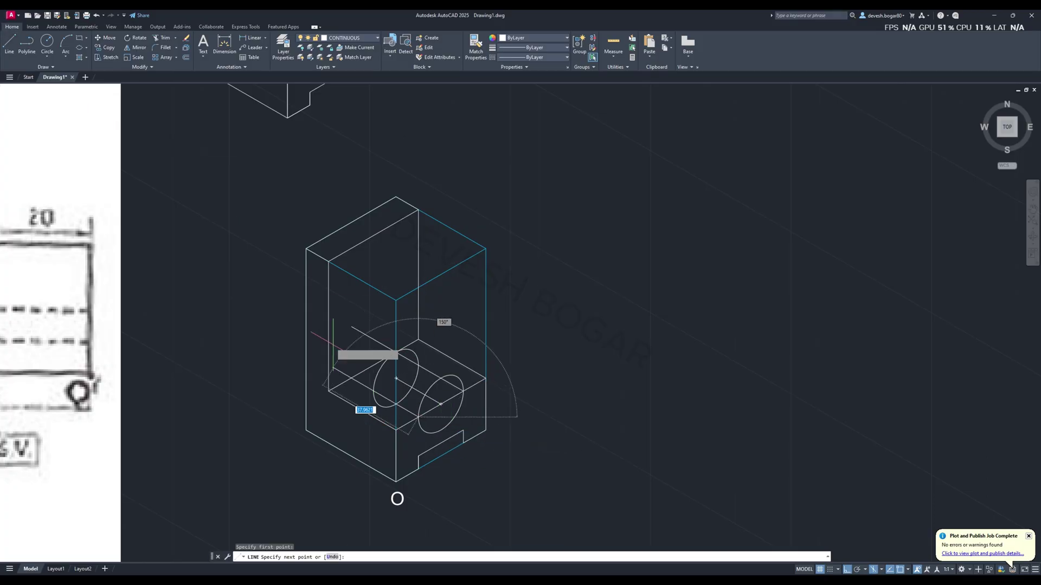
{"action": "left_click", "coordinate": [287, 351]}
{"action": "key", "text": "Escape"}
Trim the overhanging ends of both slot lines back to the copied isocircle
{"action": "left_click", "coordinate": [163, 38]}
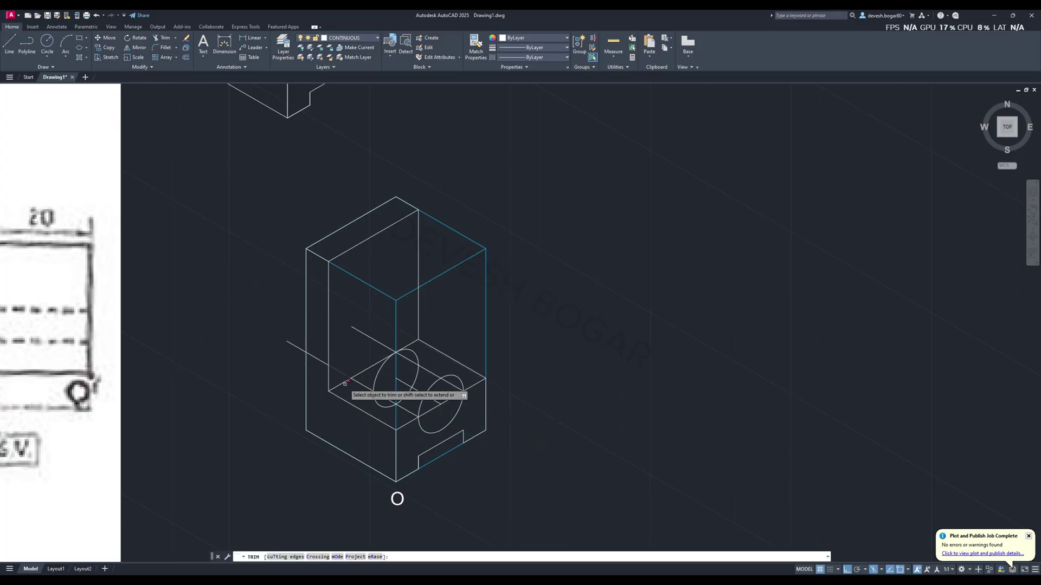
{"action": "left_click_drag", "start_coordinate": [320, 366], "coordinate": [318, 359]}
{"action": "key", "text": "Return"}
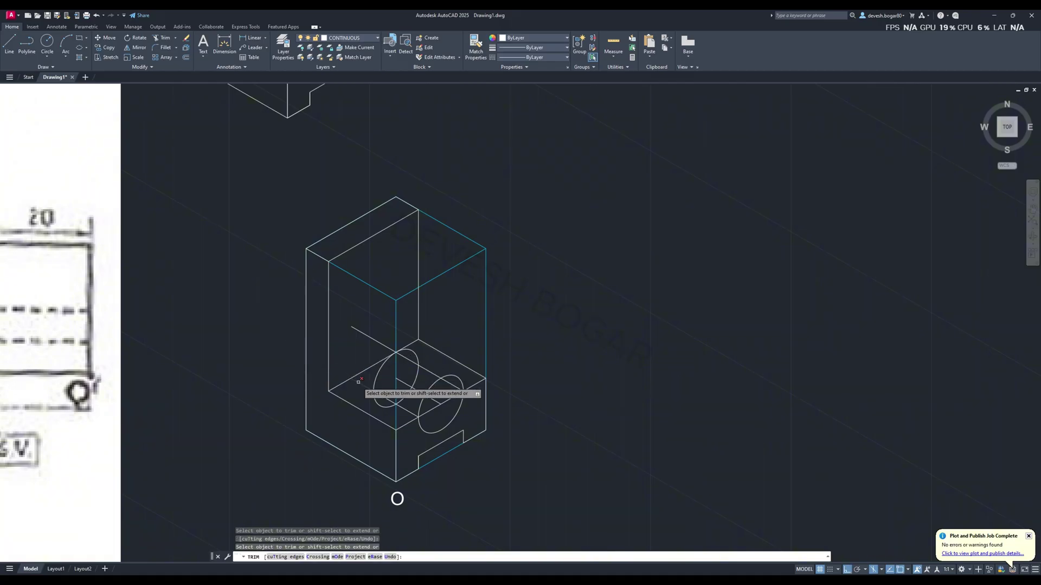
{"action": "left_click", "coordinate": [376, 339]}
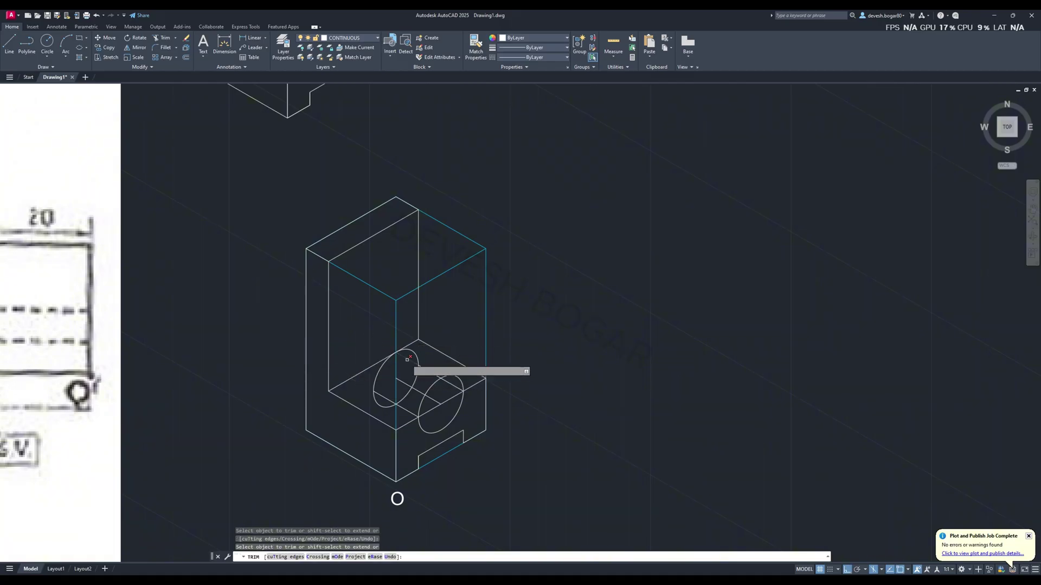
Trim the upper halves of both isocircles, the hidden part of the rear arc and the excess line across the slot opening
{"action": "left_click", "coordinate": [381, 367]}
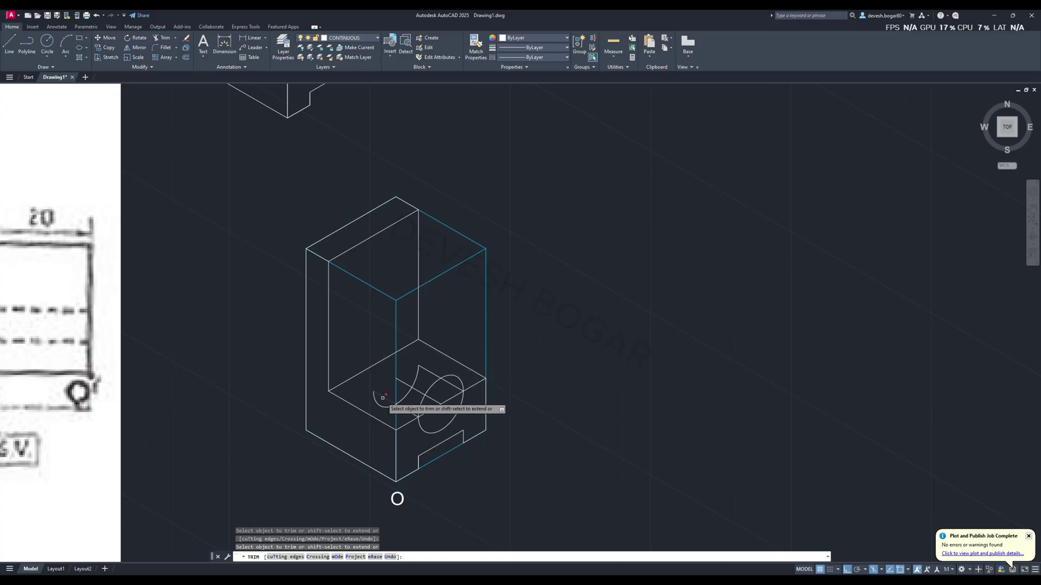
{"action": "left_click_drag", "start_coordinate": [382, 402], "coordinate": [379, 402]}
{"action": "key", "text": "Return"}
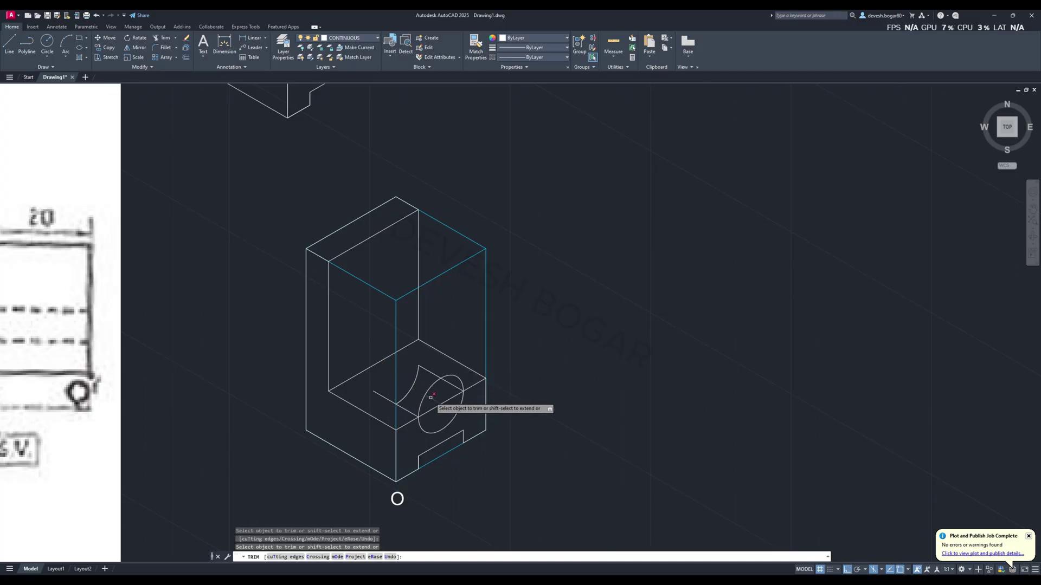
{"action": "left_click", "coordinate": [426, 391]}
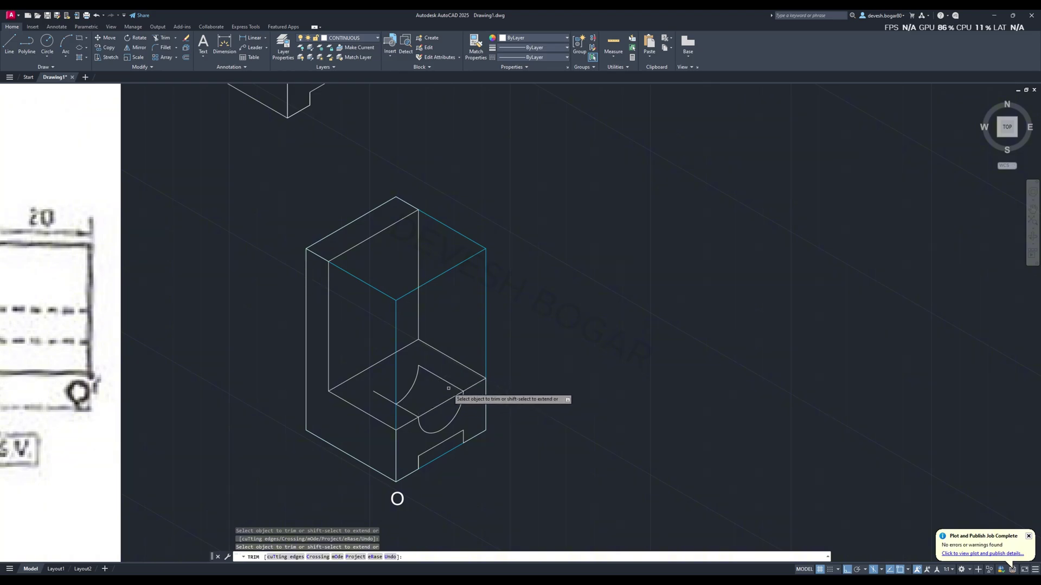
{"action": "left_click", "coordinate": [448, 385]}
Draw the slot's back top edge by joining the rear ends of its two side lines
{"action": "left_click", "coordinate": [8, 50]}
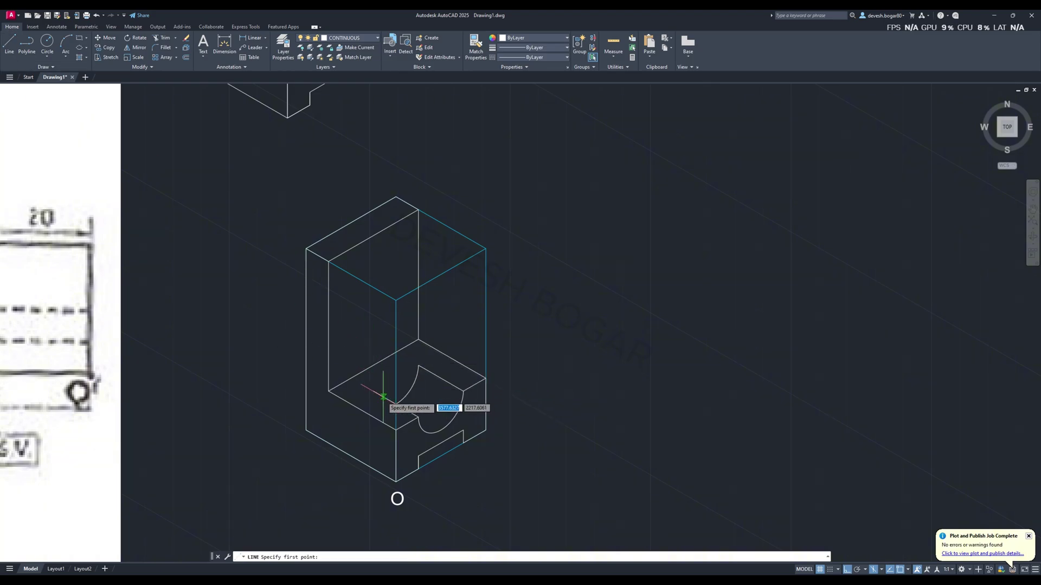
{"action": "left_click", "coordinate": [418, 366]}
{"action": "key", "text": "Escape"}
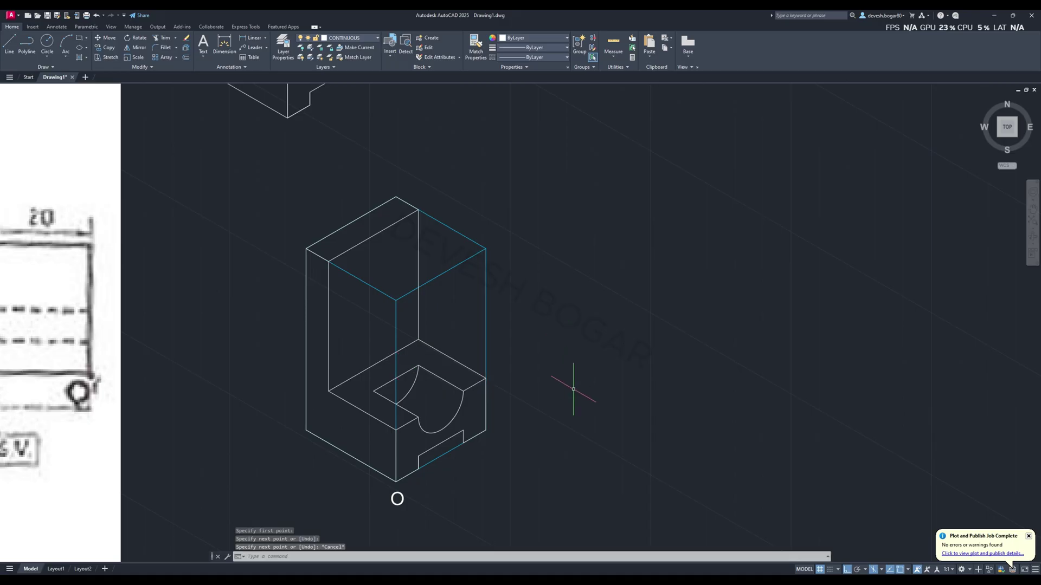
Duplicate the whole isometric block beside the original and clear the semicircular slot from the copy
{"action": "scroll", "coordinate": [578, 432], "scroll_direction": "down", "scroll_amount": 2}
{"action": "scroll", "coordinate": [579, 432], "scroll_direction": "up", "scroll_amount": 1}
{"action": "scroll", "coordinate": [494, 462], "scroll_direction": "up", "scroll_amount": 1}
{"action": "scroll", "coordinate": [629, 406], "scroll_direction": "down", "scroll_amount": 1}
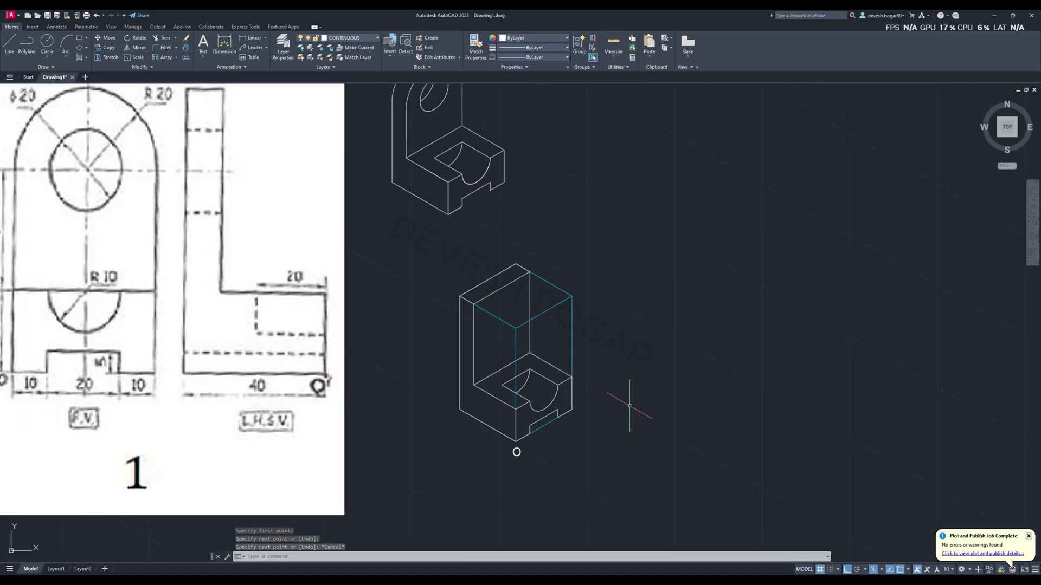
{"action": "mouse_move", "coordinate": [632, 363]}
{"action": "middle_mouse_down"}
{"action": "mouse_move", "coordinate": [728, 363]}
{"action": "mouse_move", "coordinate": [640, 357]}
{"action": "middle_mouse_up"}
{"action": "scroll", "coordinate": [725, 362], "scroll_direction": "down", "scroll_amount": 3}
{"action": "left_click", "coordinate": [523, 285]}
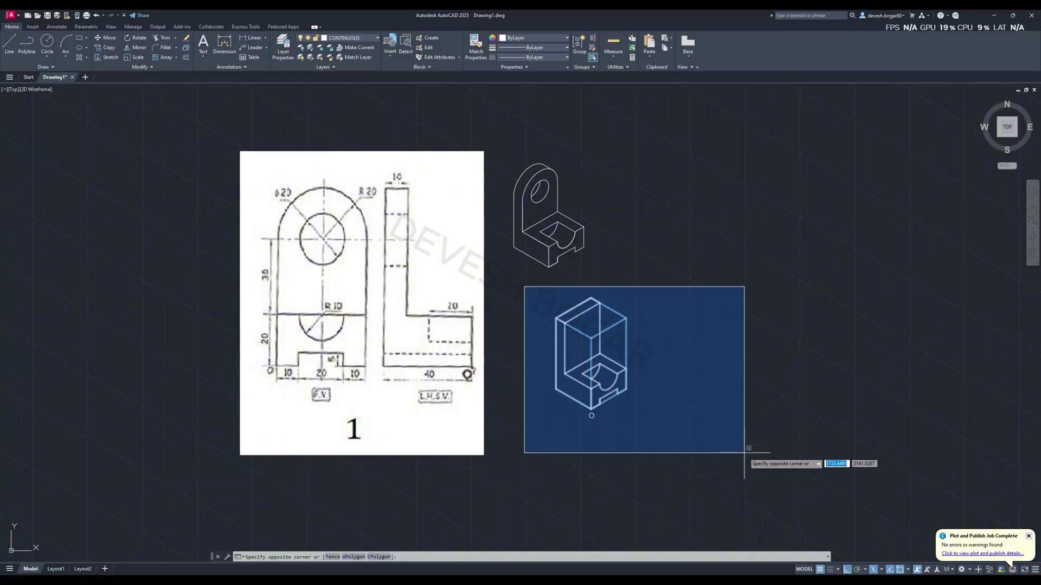
{"action": "left_click", "coordinate": [664, 425]}
{"action": "key", "text": "ctrl+c"}
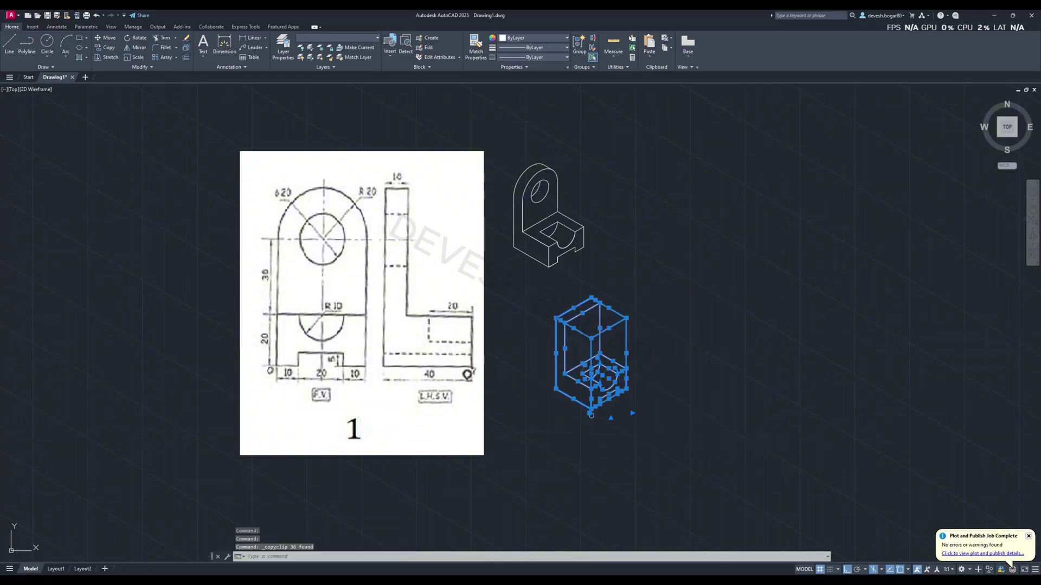
{"action": "key", "text": "ctrl+v"}
{"action": "middle_click_drag", "start_coordinate": [712, 412], "coordinate": [562, 422]}
{"action": "scroll", "coordinate": [672, 386], "scroll_direction": "up", "scroll_amount": 4}
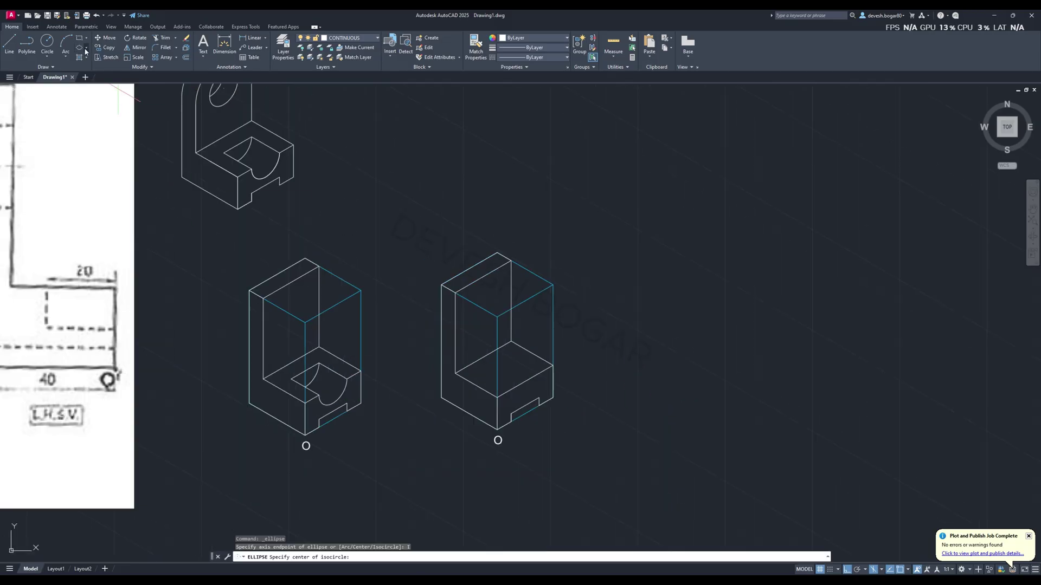
Draw a radius 10 isocircle in the right isoplane, centred on the midpoint of the copied block's front top edge
{"action": "left_click", "coordinate": [86, 47]}
{"action": "left_click", "coordinate": [96, 78]}
{"action": "type", "text": "i"}
{"action": "key", "text": "Return"}
{"action": "left_click", "coordinate": [523, 381]}
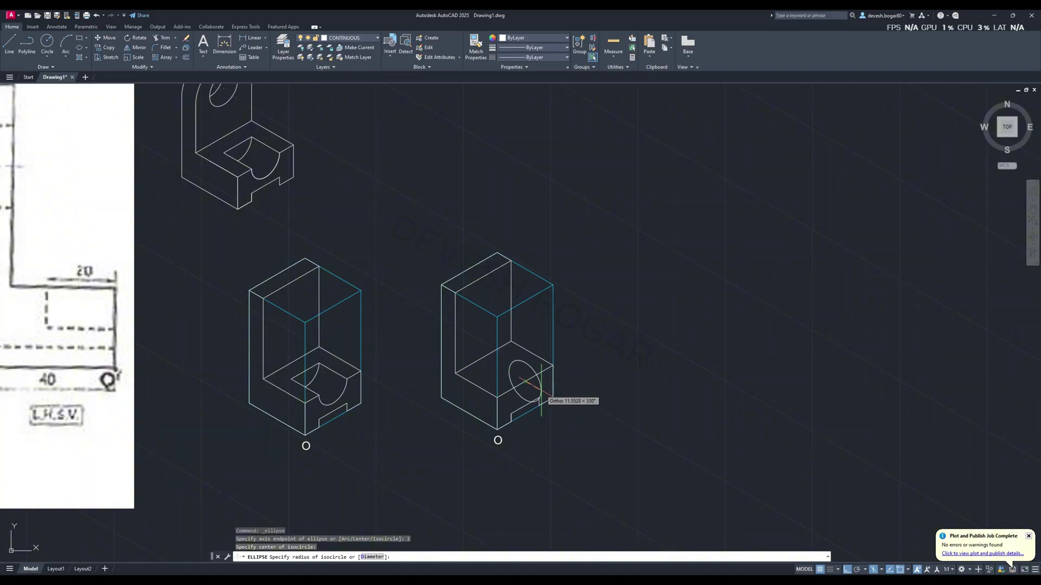
{"action": "key", "text": "F5"}
{"action": "scroll", "coordinate": [518, 390], "scroll_direction": "down", "scroll_amount": 2}
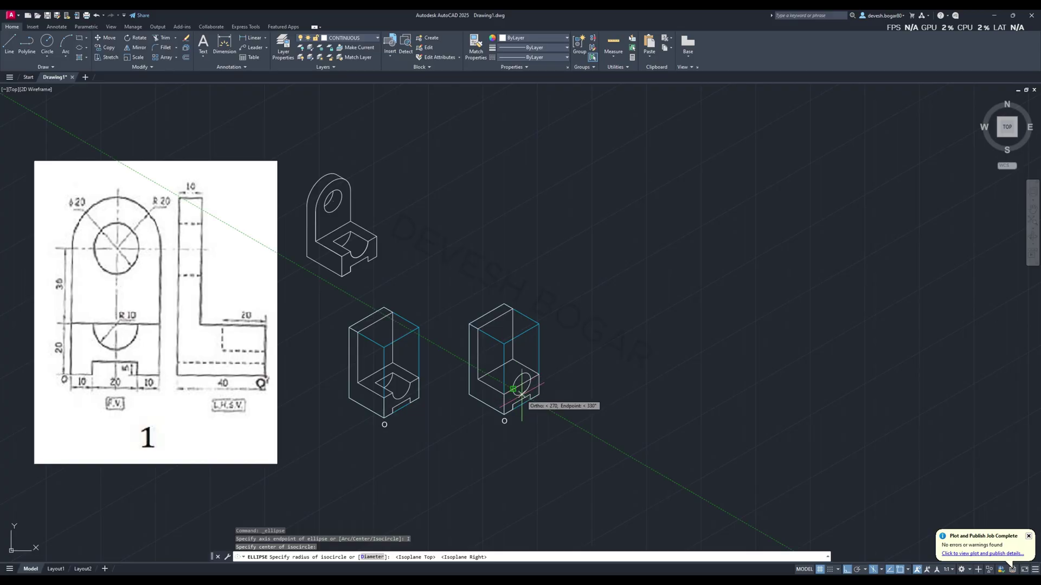
{"action": "key", "text": "Return"}
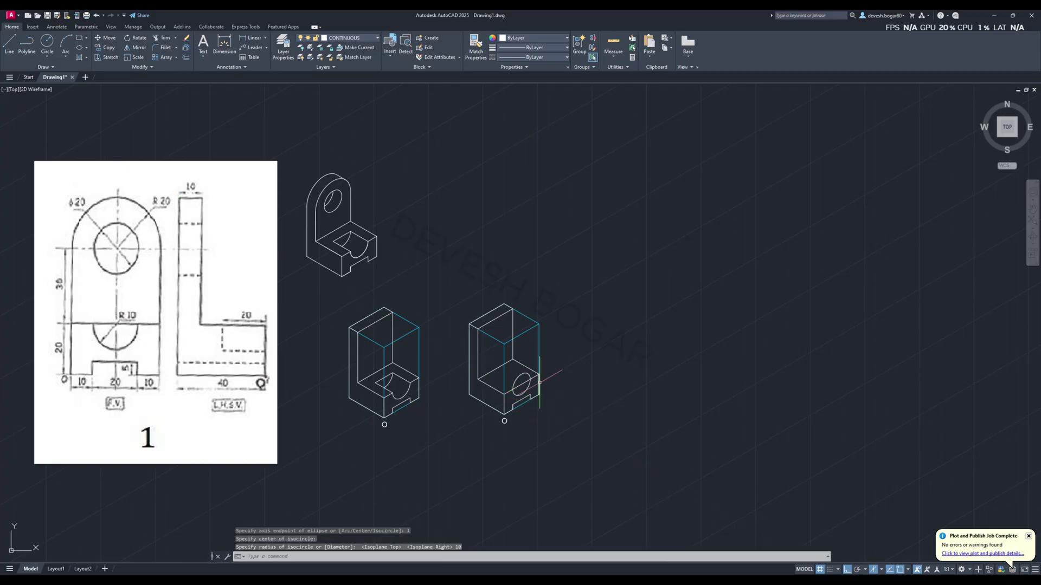
{"action": "scroll", "coordinate": [539, 382], "scroll_direction": "up", "scroll_amount": 4}
{"action": "key", "text": "Escape"}
{"action": "scroll", "coordinate": [531, 374], "scroll_direction": "down", "scroll_amount": 4}
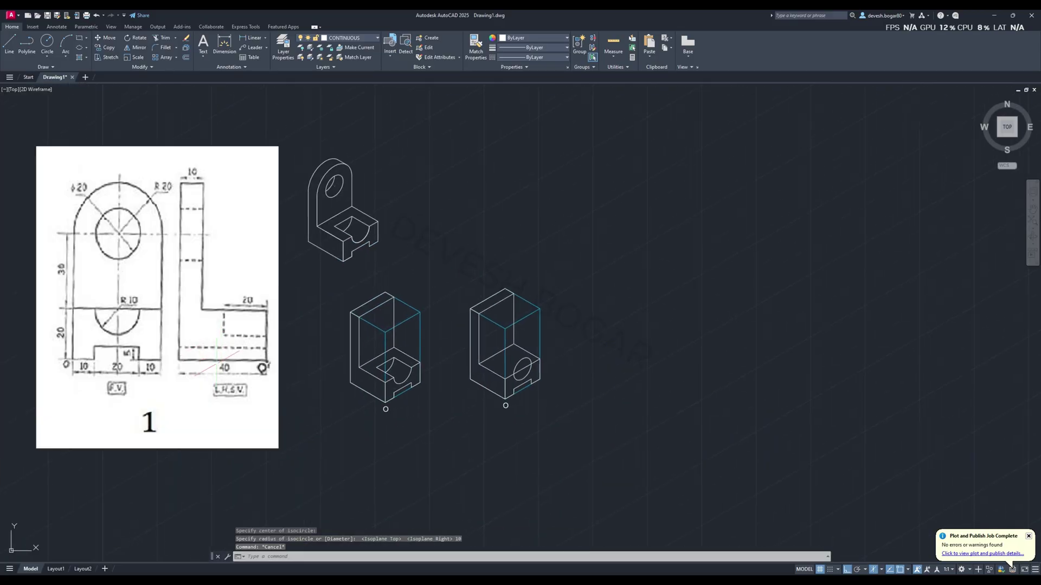
Draw a line 20 long back from the base's front top corner, plus a line at 30° from its end running past the block
{"action": "left_click", "coordinate": [16, 61]}
{"action": "left_click", "coordinate": [505, 379]}
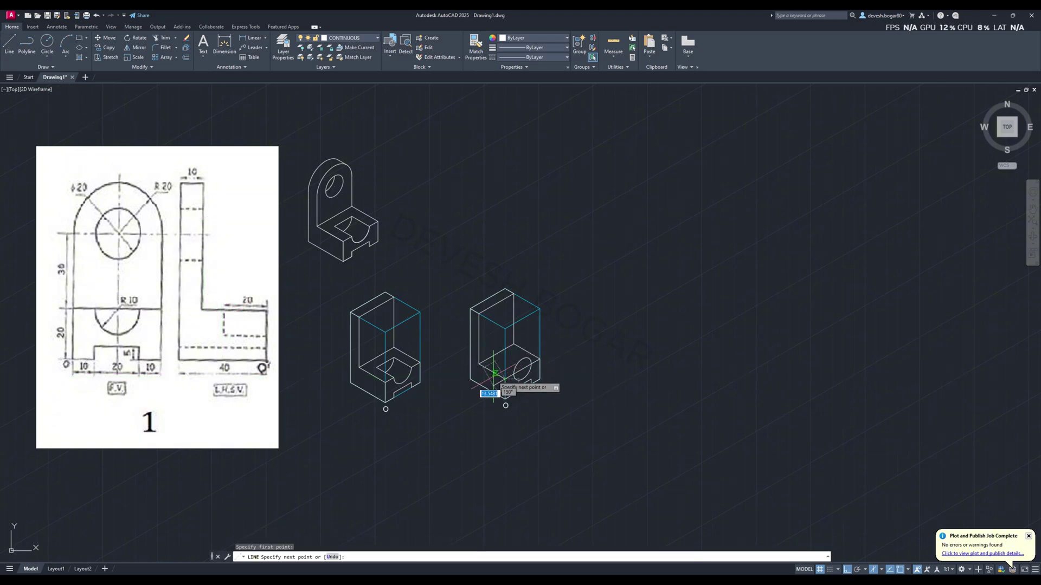
{"action": "key", "text": "F5"}
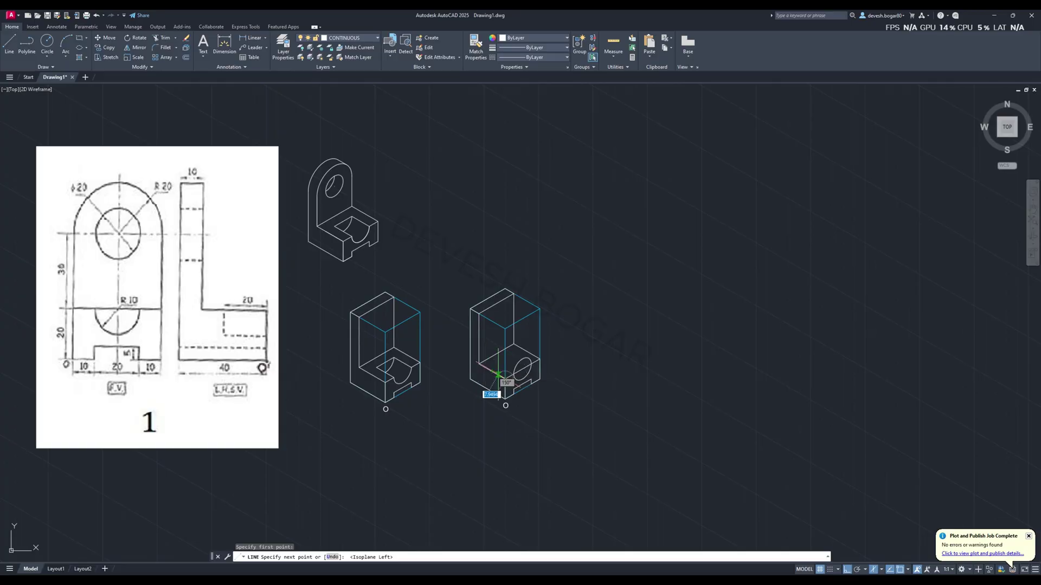
{"action": "key", "text": "Return"}
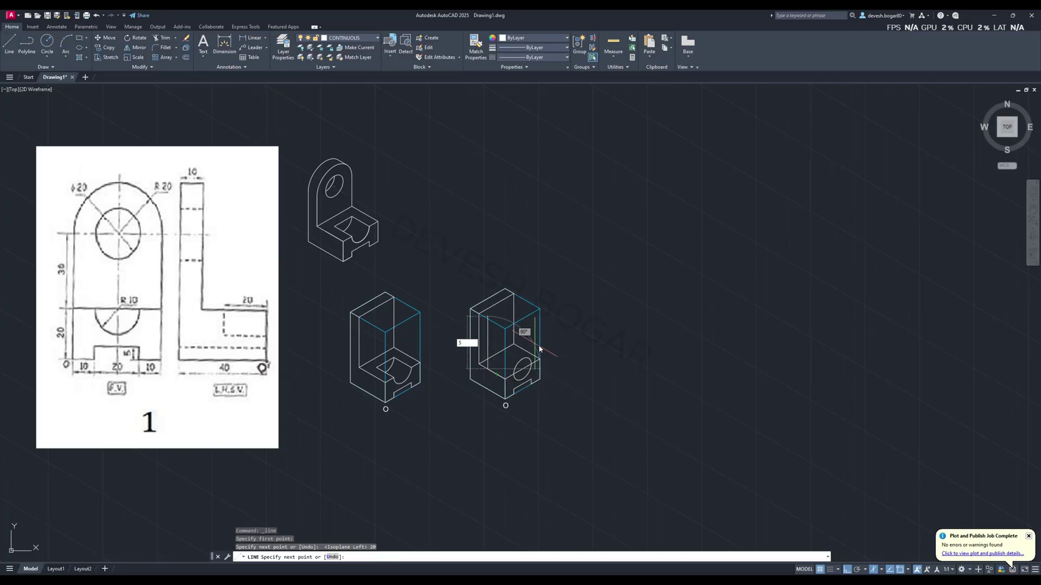
{"action": "key", "text": "Escape"}
{"action": "key", "text": "F5"}
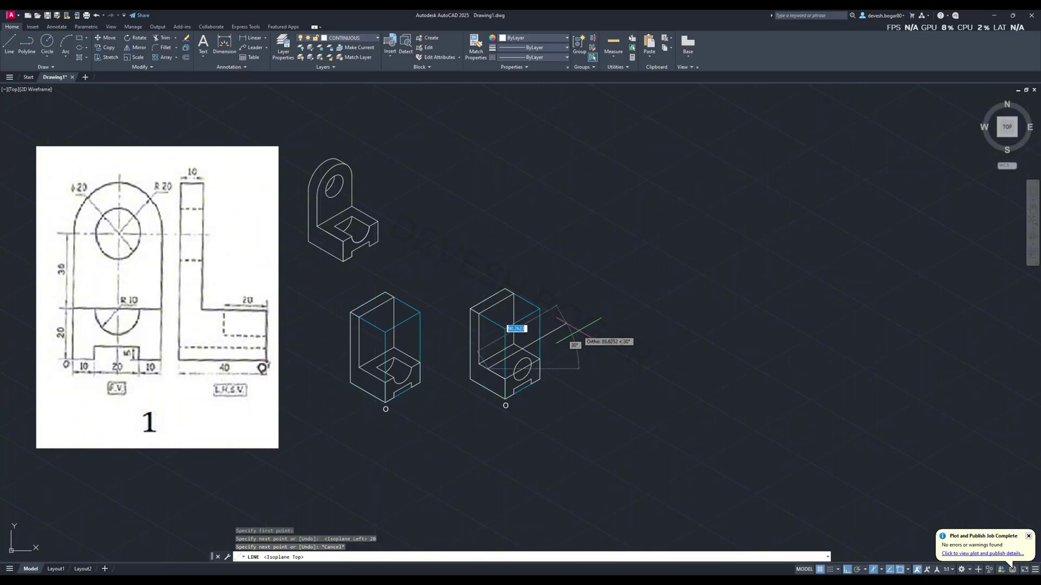
{"action": "left_click", "coordinate": [587, 333]}
{"action": "key", "text": "Escape"}
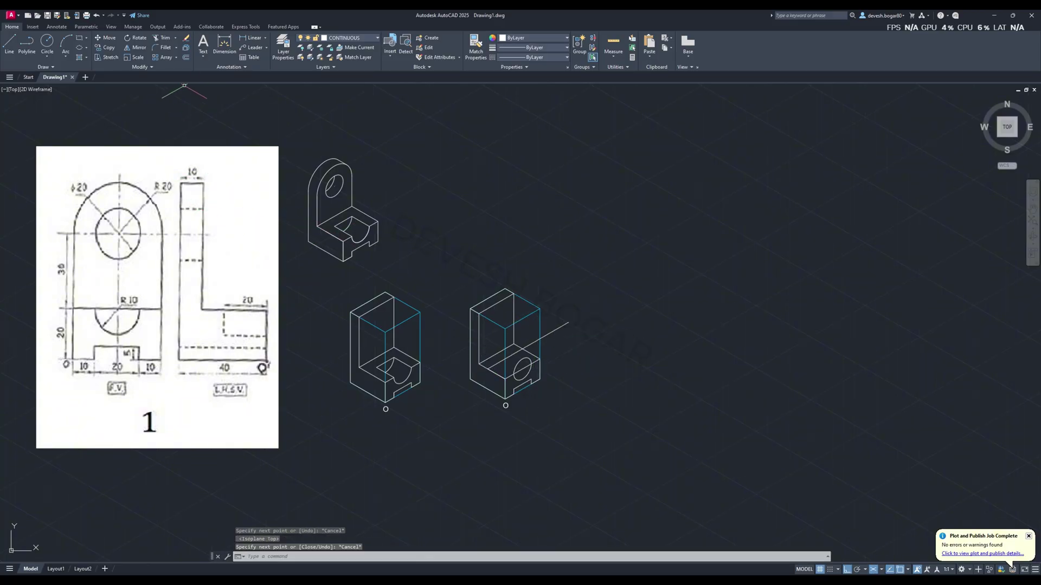
Trim the part of the 30° line that overhangs the base's far top edge
{"action": "left_click", "coordinate": [163, 37]}
{"action": "left_click", "coordinate": [553, 332]}
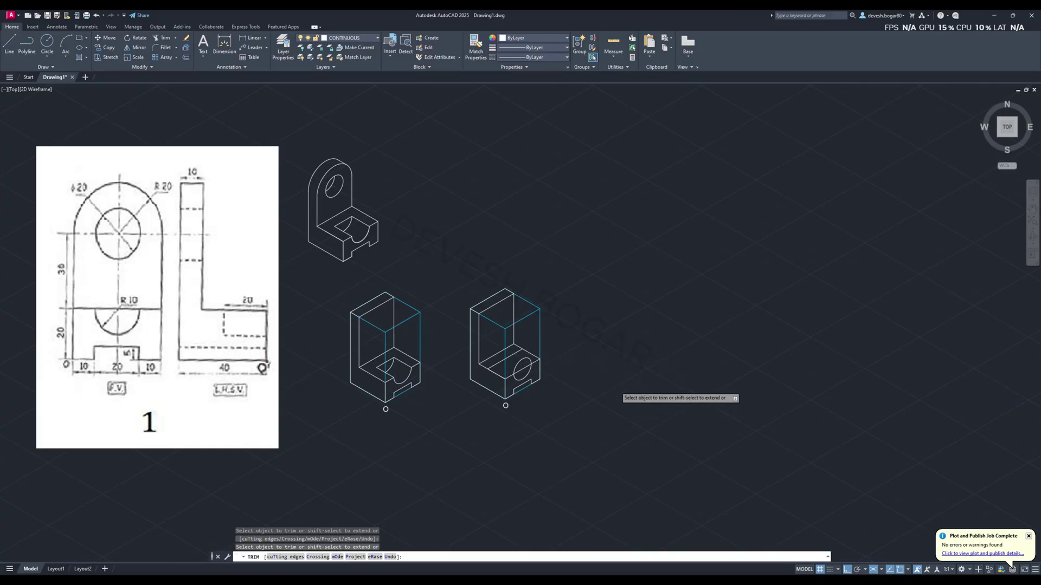
{"action": "scroll", "coordinate": [617, 390], "scroll_direction": "up", "scroll_amount": 3}
{"action": "scroll", "coordinate": [632, 466], "scroll_direction": "down", "scroll_amount": 4}
{"action": "scroll", "coordinate": [568, 428], "scroll_direction": "up", "scroll_amount": 2}
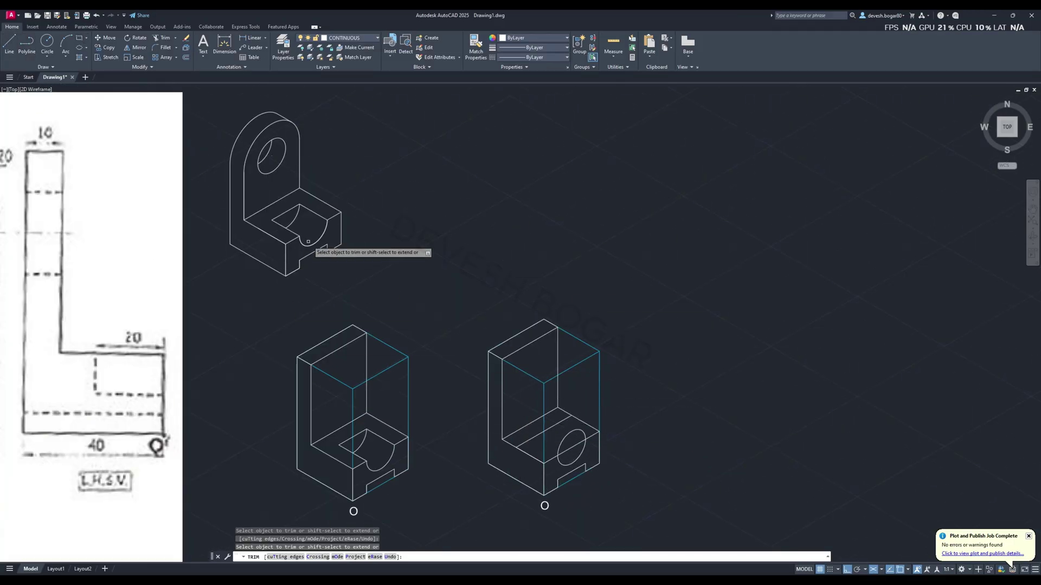
Copy the isocircle from its centre to the midpoint of the line drawn across the top of the base
{"action": "left_click", "coordinate": [106, 49]}
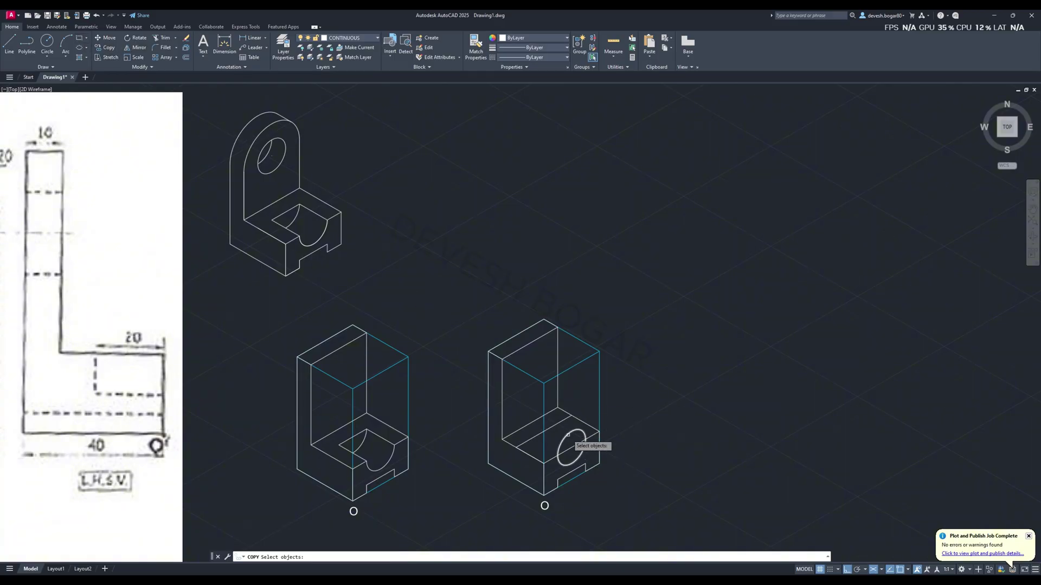
{"action": "key", "text": "Return"}
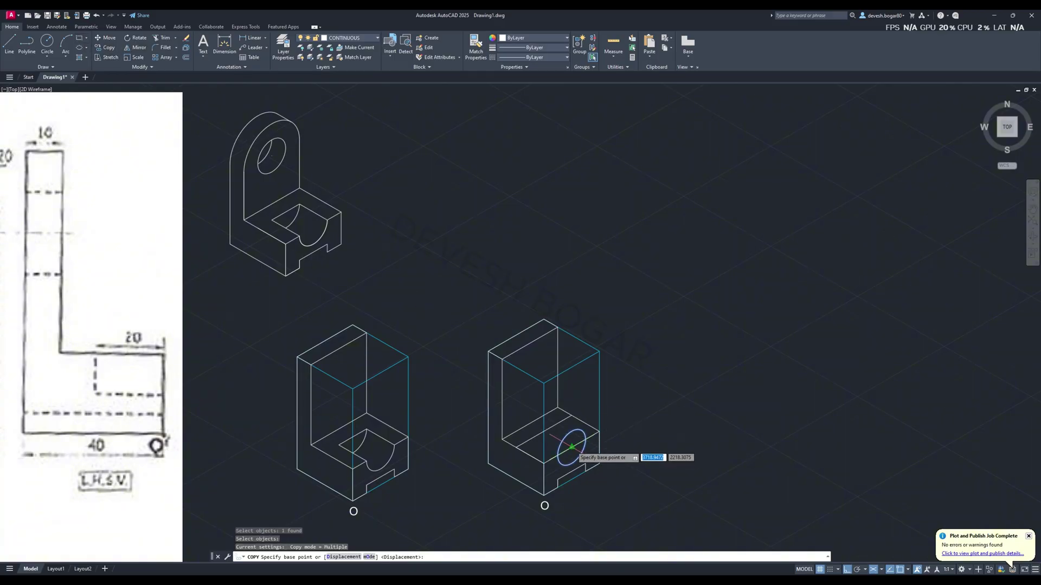
{"action": "left_click", "coordinate": [571, 447]}
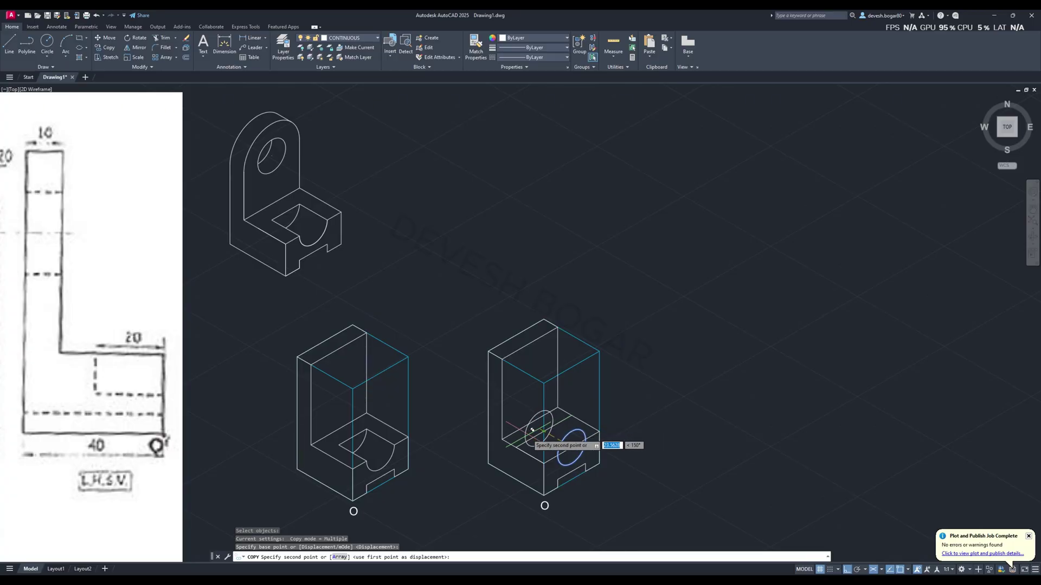
{"action": "left_click", "coordinate": [544, 432]}
{"action": "key", "text": "Escape"}
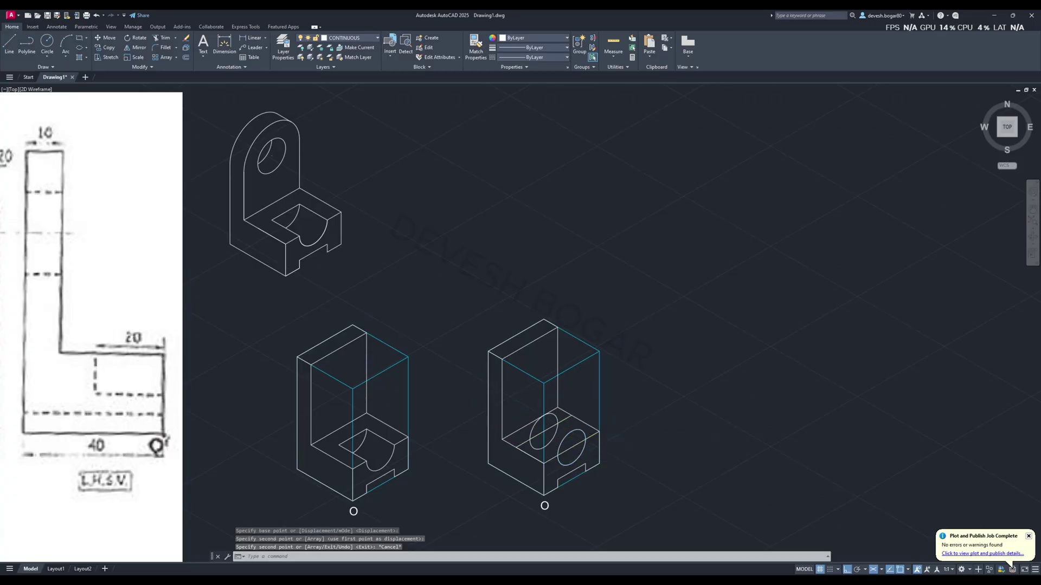
Trim the upper halves of both isocircles and the front top edge across the slot opening in the copied block
{"action": "scroll", "coordinate": [640, 415], "scroll_direction": "up", "scroll_amount": 2}
{"action": "left_click", "coordinate": [162, 37]}
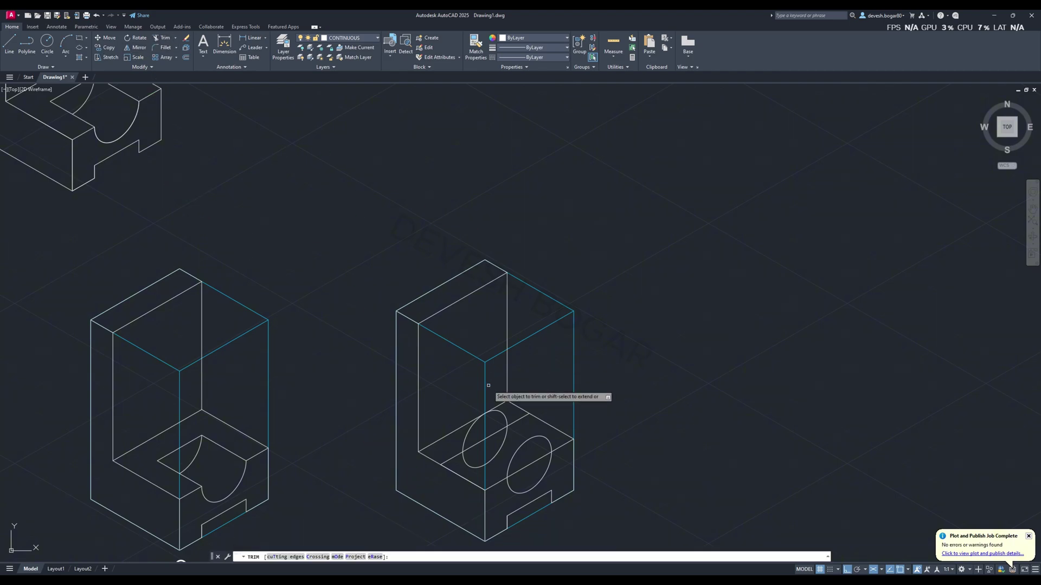
{"action": "left_click", "coordinate": [499, 413]}
{"action": "left_click", "coordinate": [469, 429]}
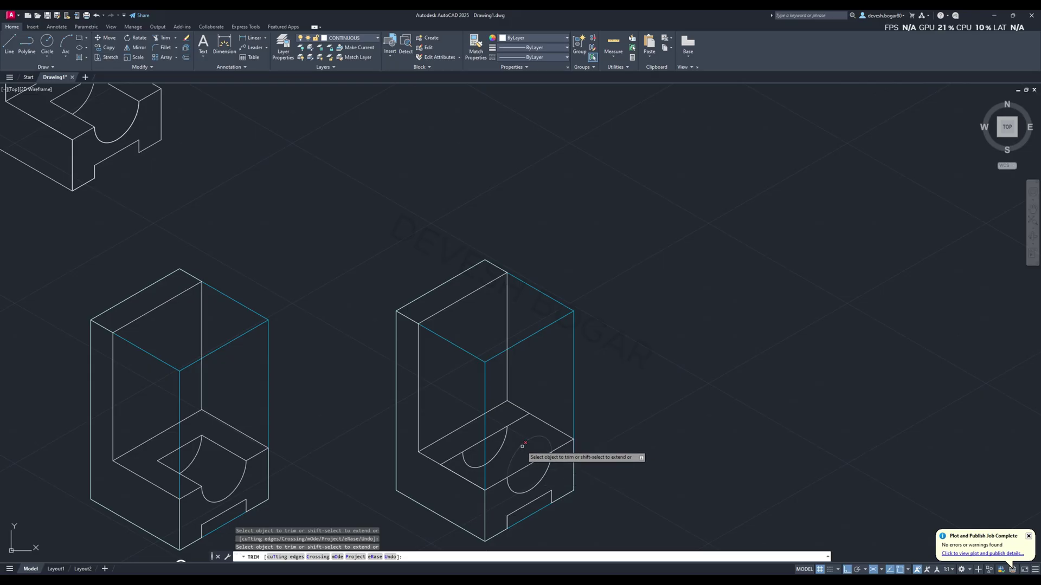
{"action": "left_click", "coordinate": [524, 465]}
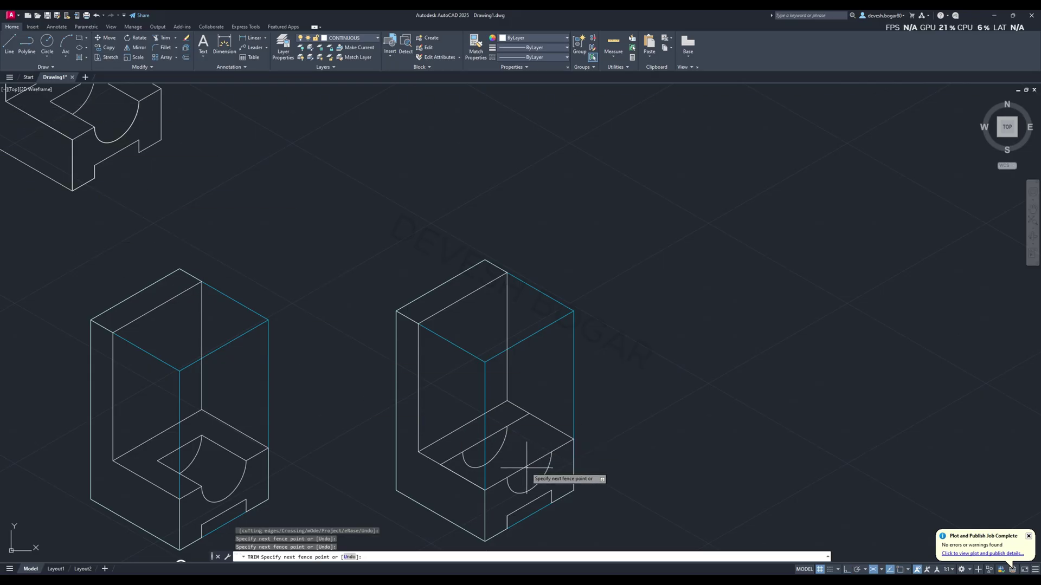
Draw the slot's two side edges by joining the matching ends of the front and rear arcs
{"action": "left_click", "coordinate": [9, 44]}
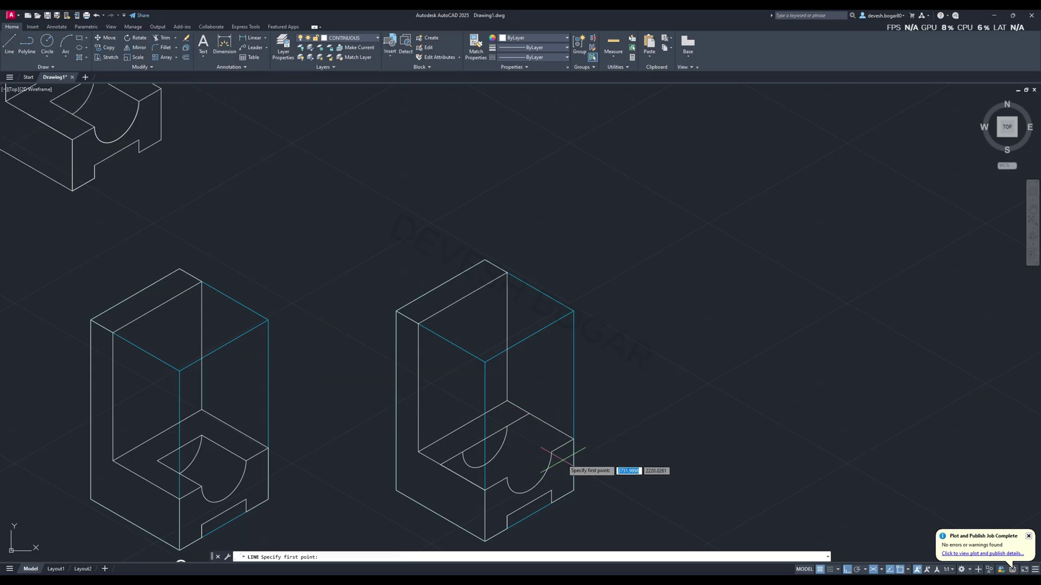
{"action": "left_click", "coordinate": [551, 452]}
{"action": "left_click", "coordinate": [508, 427]}
{"action": "key", "text": "Escape"}
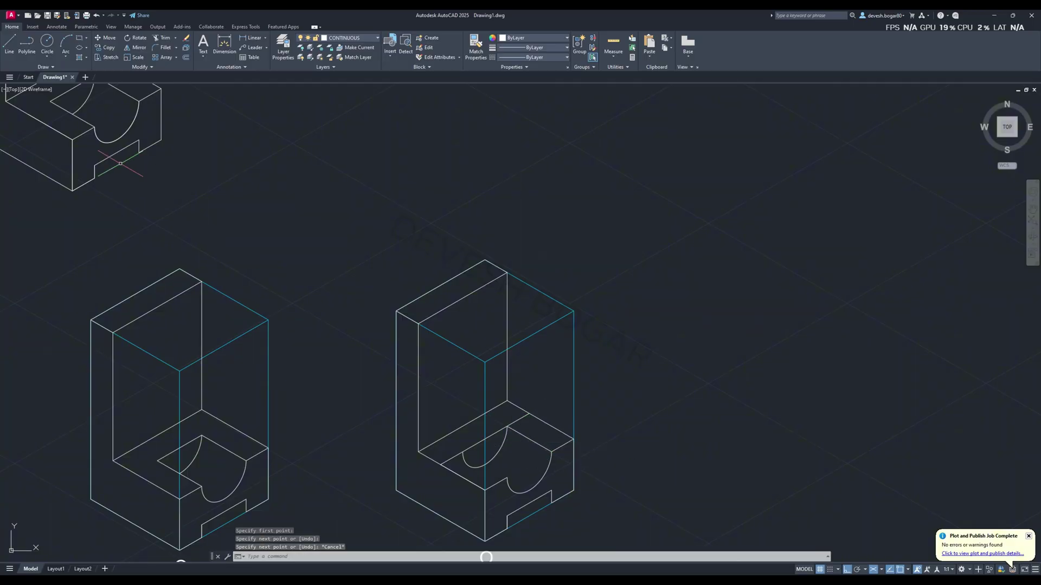
{"action": "key", "text": "Return"}
{"action": "left_click", "coordinate": [507, 478]}
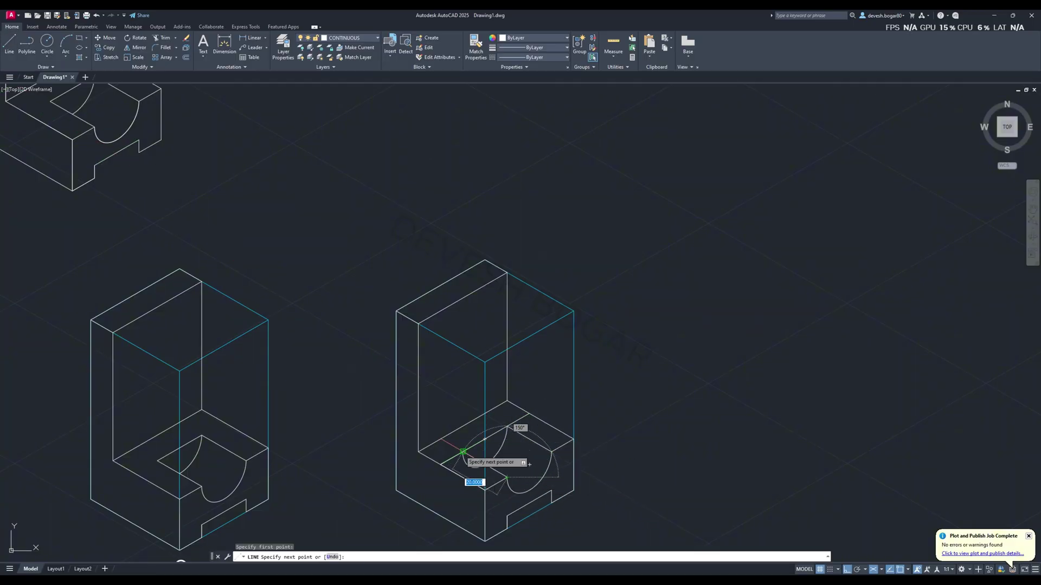
{"action": "key", "text": "Escape"}
Trim the hidden part of the rear arc and the ends of the cross line beyond the slot
{"action": "left_click", "coordinate": [162, 38]}
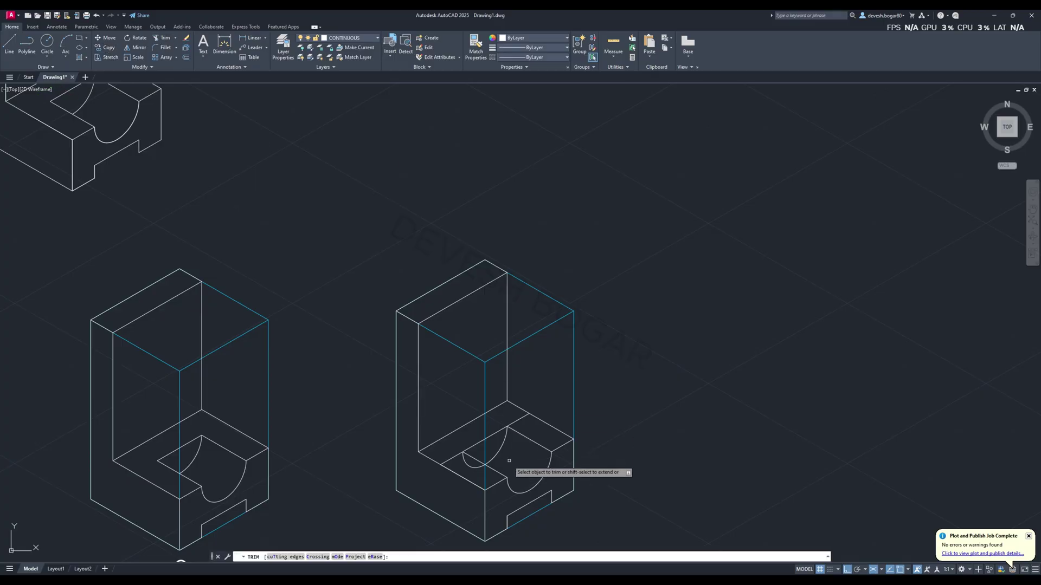
{"action": "left_click", "coordinate": [466, 464]}
{"action": "left_click_drag", "start_coordinate": [458, 459], "coordinate": [455, 455]}
{"action": "key", "text": "Return"}
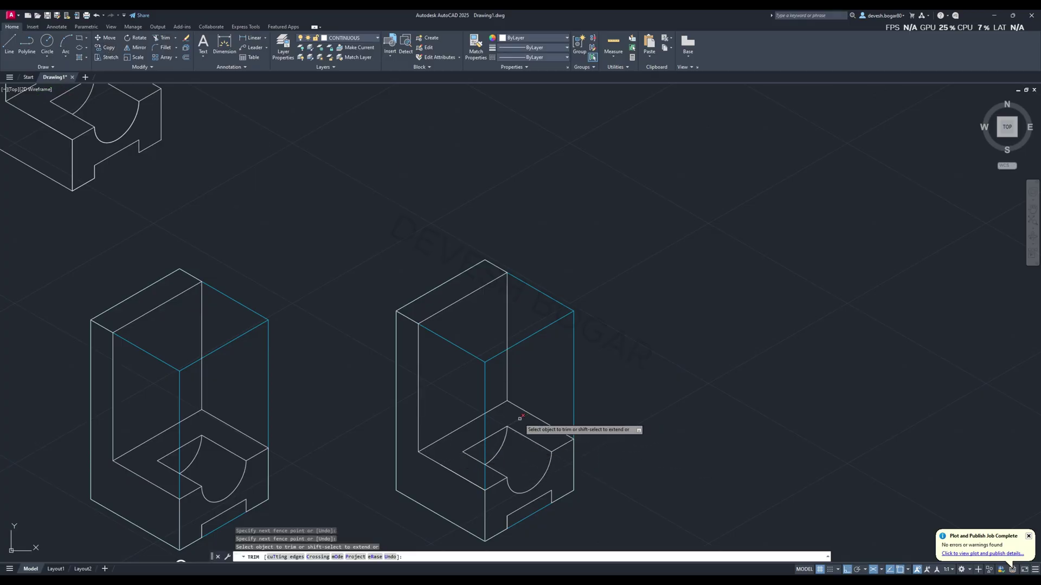
{"action": "scroll", "coordinate": [627, 402], "scroll_direction": "up", "scroll_amount": 2}
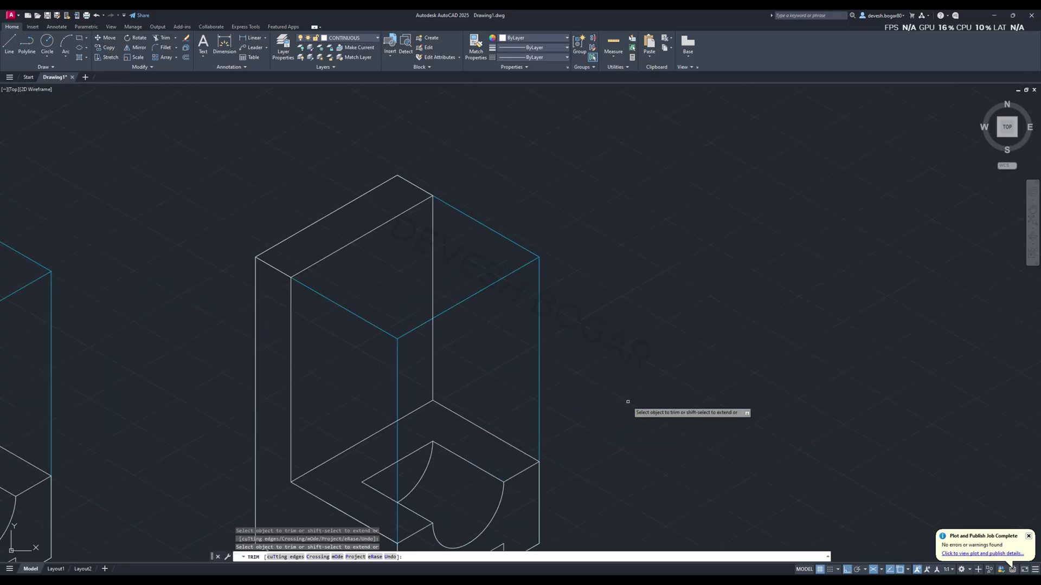
{"action": "scroll", "coordinate": [624, 404], "scroll_direction": "down", "scroll_amount": 4}
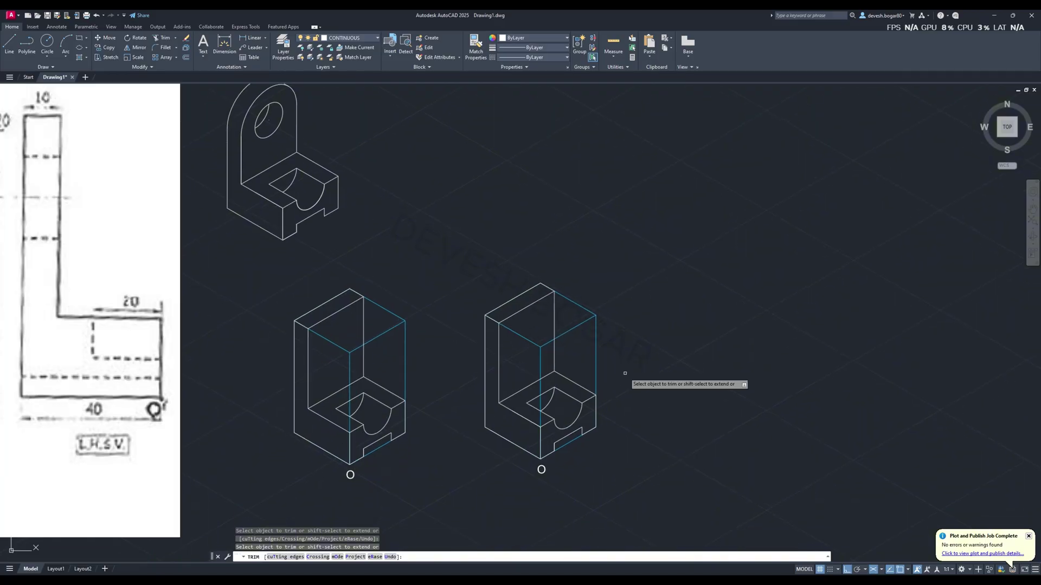
{"action": "key", "text": "Escape"}
{"action": "middle_click_drag", "start_coordinate": [334, 219], "coordinate": [681, 269]}
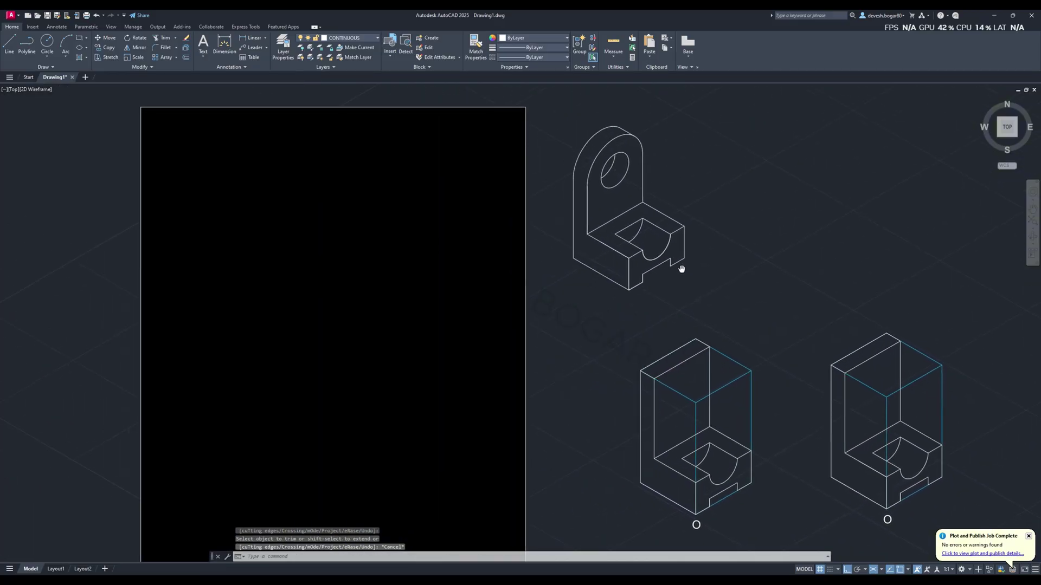
{"action": "middle_click_drag", "start_coordinate": [382, 265], "coordinate": [151, 204]}
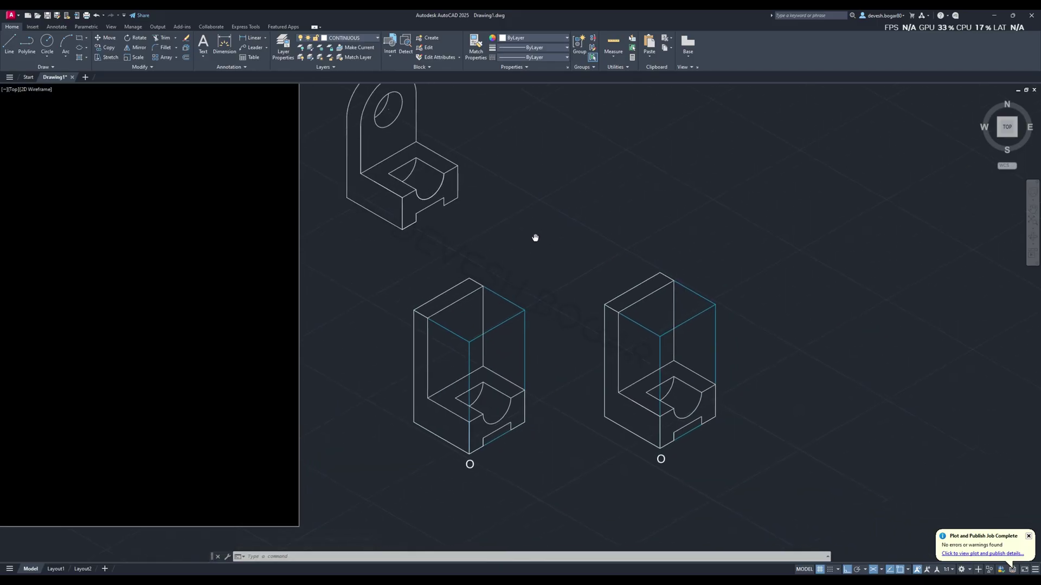
{"action": "left_click", "coordinate": [87, 49]}
{"action": "left_click", "coordinate": [93, 83]}
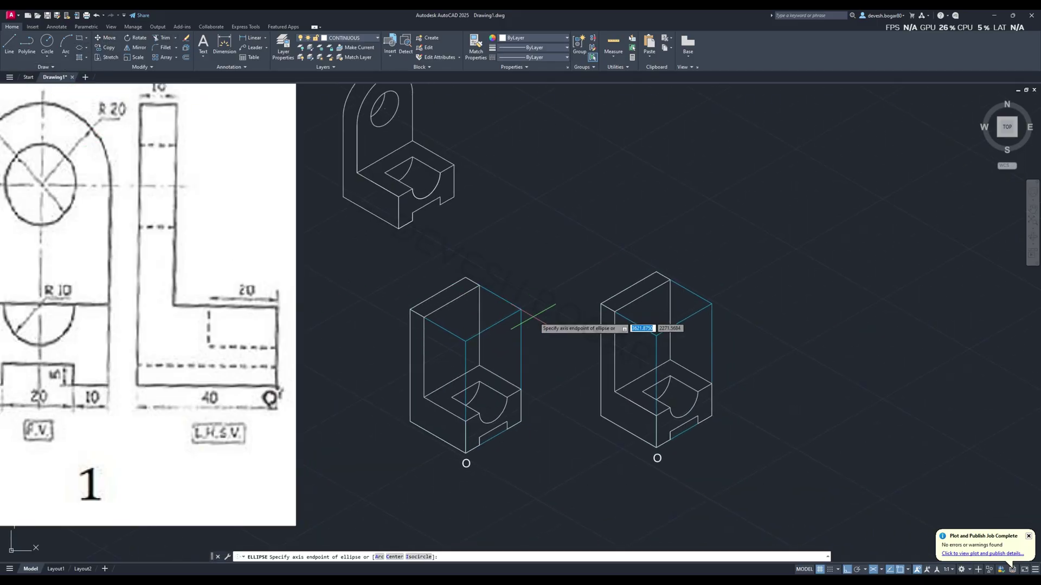
{"action": "key", "text": "Escape"}
Erase the entire duplicate block beside the original isometric drawing, including its O label
{"action": "left_click", "coordinate": [561, 247]}
{"action": "left_click", "coordinate": [760, 490]}
{"action": "key", "text": "Delete"}
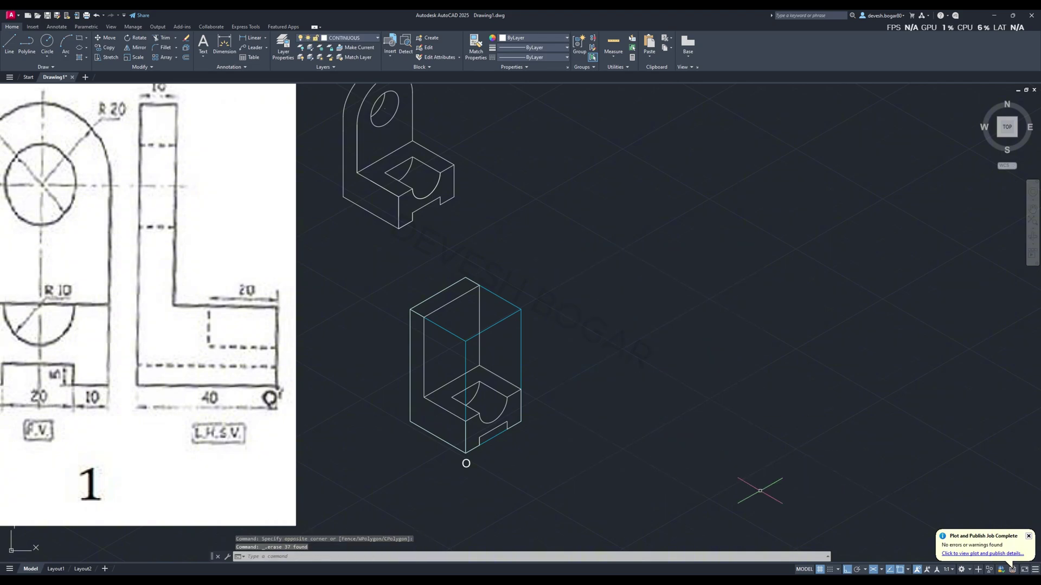
{"action": "mouse_move", "coordinate": [497, 377]}
{"action": "middle_mouse_down"}
{"action": "mouse_move", "coordinate": [574, 367]}
{"action": "mouse_move", "coordinate": [592, 406]}
{"action": "middle_mouse_up"}
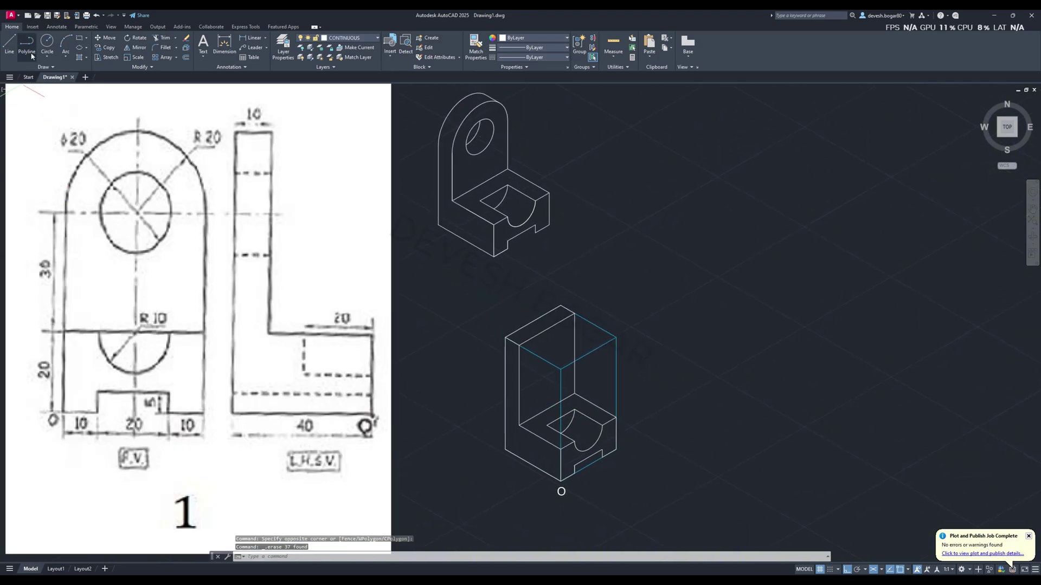
{"action": "left_click", "coordinate": [86, 48]}
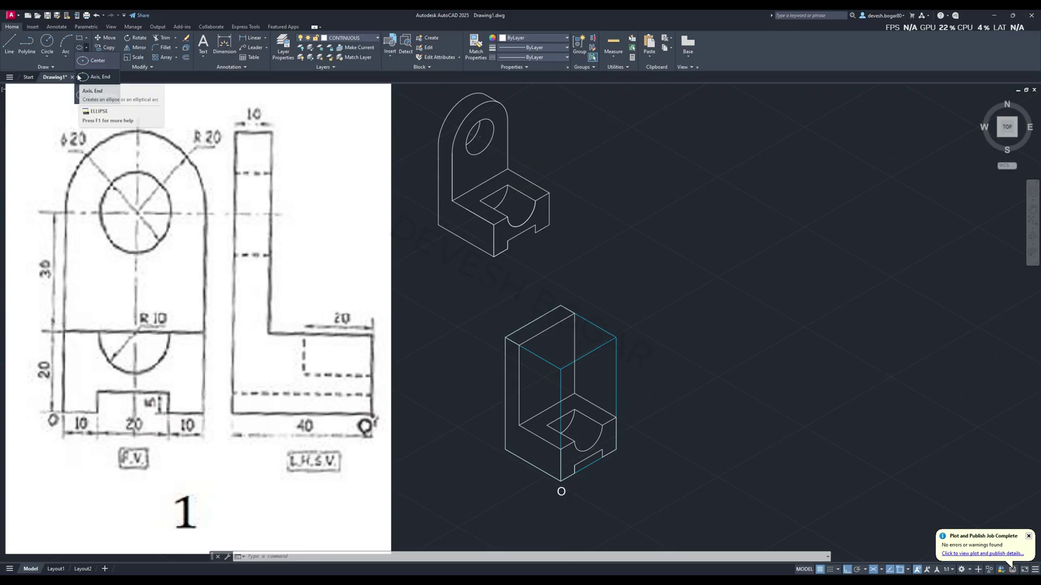
{"action": "middle_click_drag", "start_coordinate": [171, 227], "coordinate": [320, 223]}
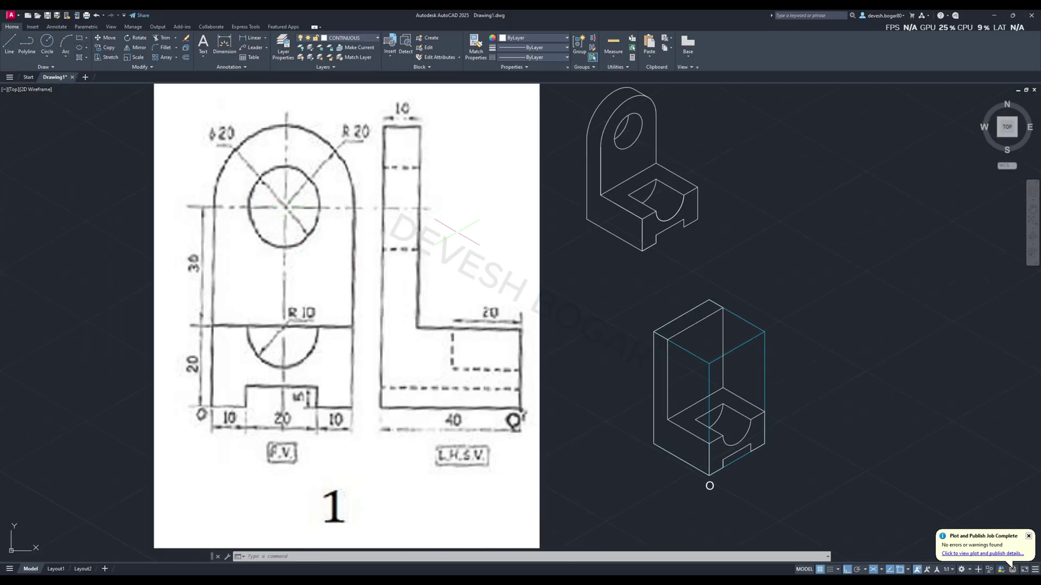
{"action": "middle_click_drag", "start_coordinate": [457, 231], "coordinate": [364, 250]}
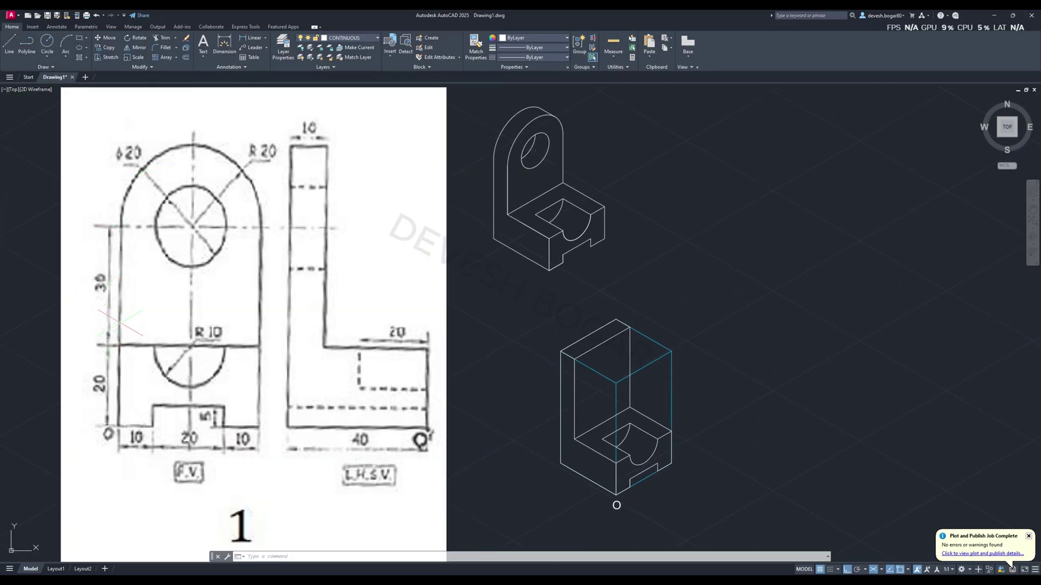
Draw a line 30 up from the upright plate's inner base corner and continue it across the front face parallel to the top edge
{"action": "left_click", "coordinate": [14, 49]}
{"action": "left_click", "coordinate": [576, 438]}
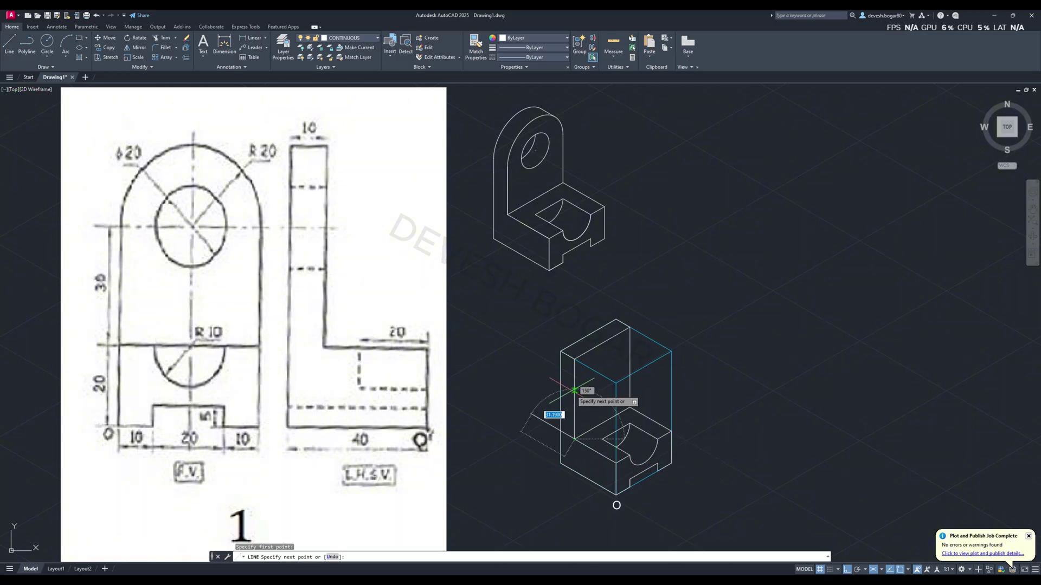
{"action": "key", "text": "F5"}
{"action": "type", "text": "30"}
{"action": "key", "text": "Return"}
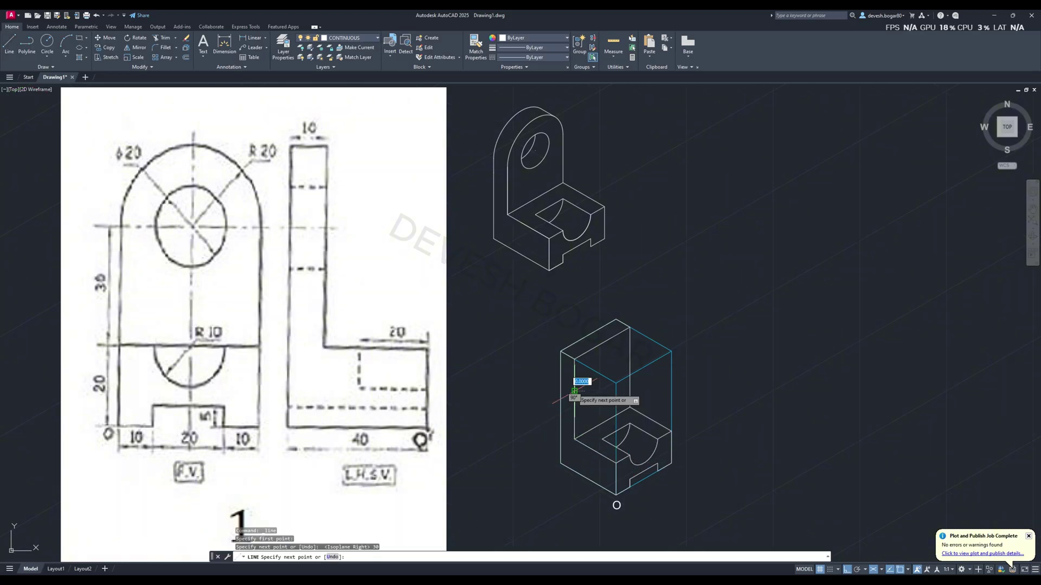
{"action": "left_click", "coordinate": [722, 307]}
{"action": "key", "text": "Escape"}
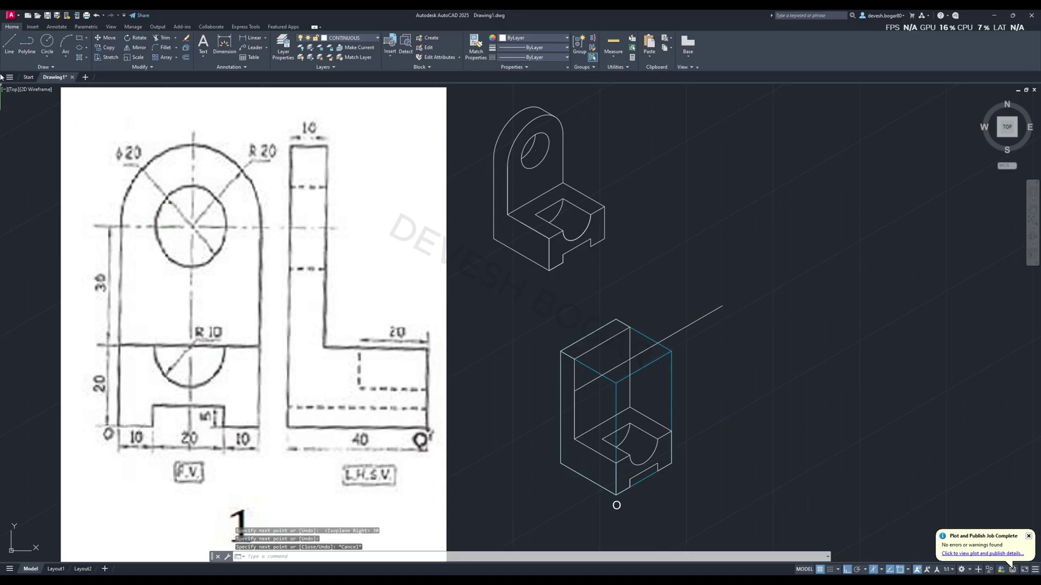
Trim the cross line where it extends beyond the far vertical edge of the upright plate's front face
{"action": "left_click", "coordinate": [162, 37]}
{"action": "left_click", "coordinate": [657, 323]}
{"action": "left_click", "coordinate": [669, 341]}
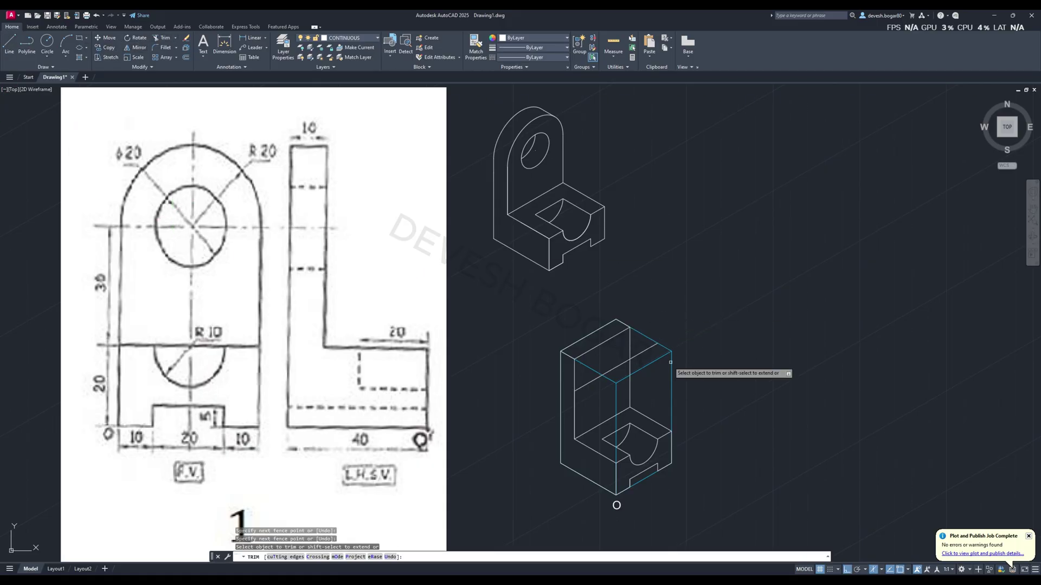
{"action": "left_click", "coordinate": [641, 352]}
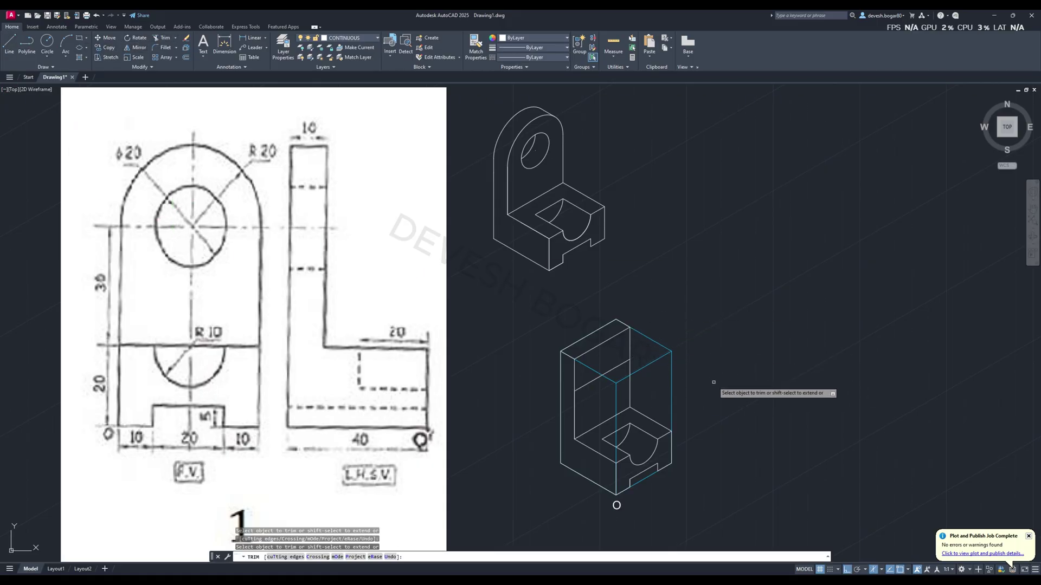
{"action": "left_click", "coordinate": [86, 51]}
{"action": "left_click", "coordinate": [86, 76]}
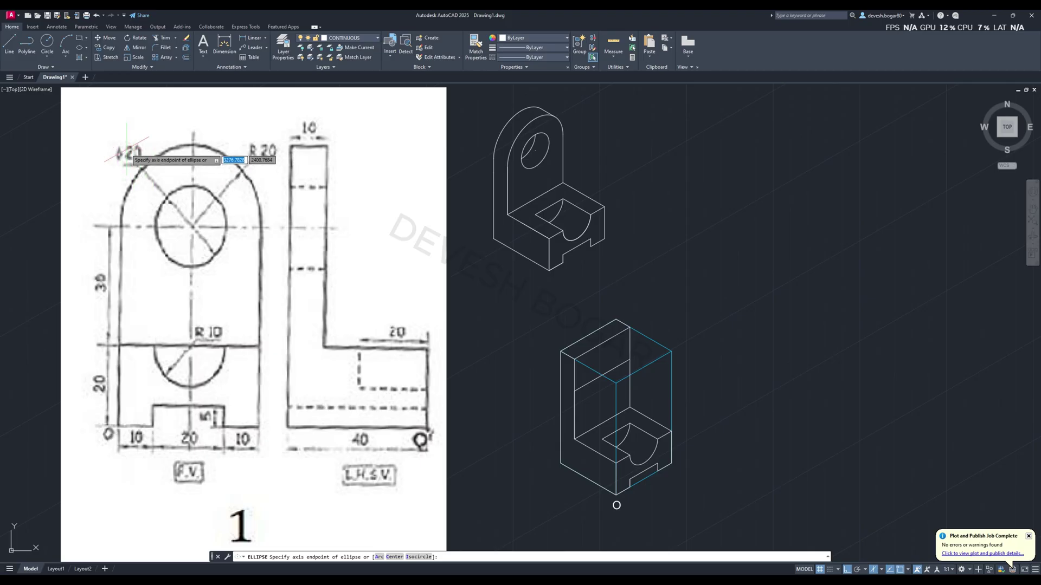
{"action": "left_click", "coordinate": [598, 377]}
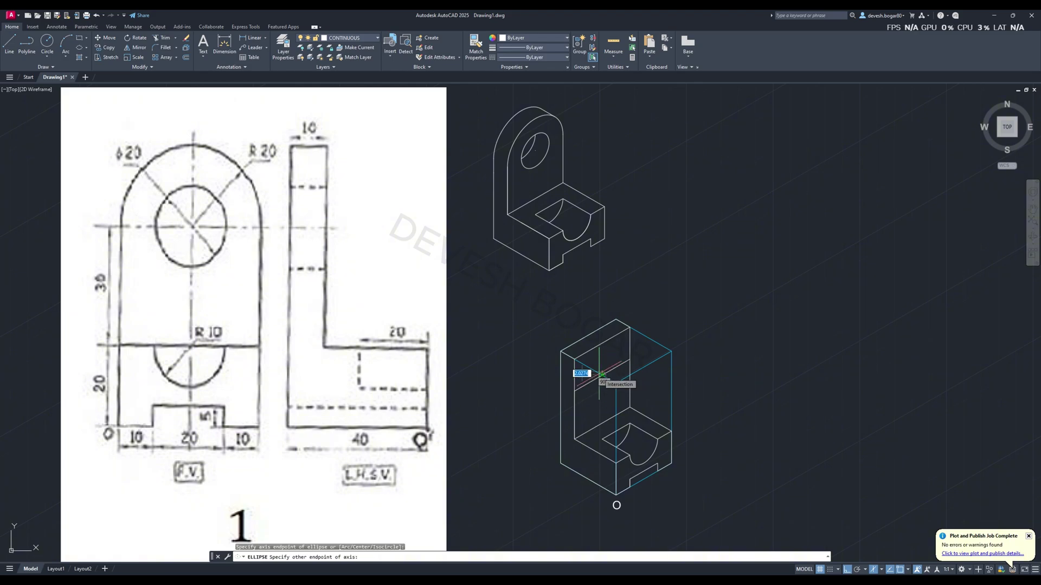
{"action": "key", "text": "Escape"}
Draw an isocircle of radius 10 centred on the midpoint of the cross line on the plate's front face
{"action": "left_click", "coordinate": [86, 47]}
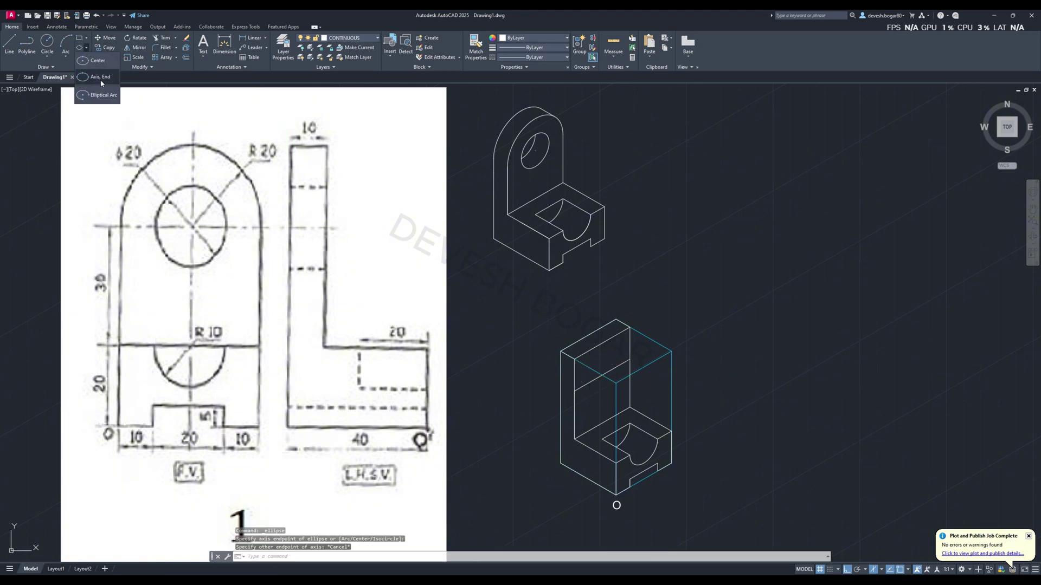
{"action": "left_click", "coordinate": [100, 79]}
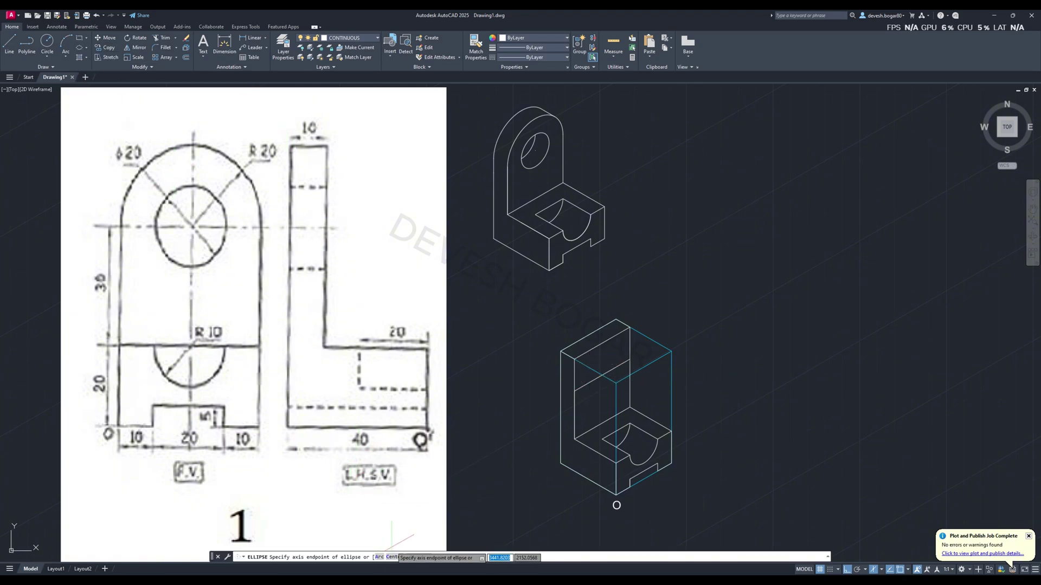
{"action": "left_click", "coordinate": [602, 374]}
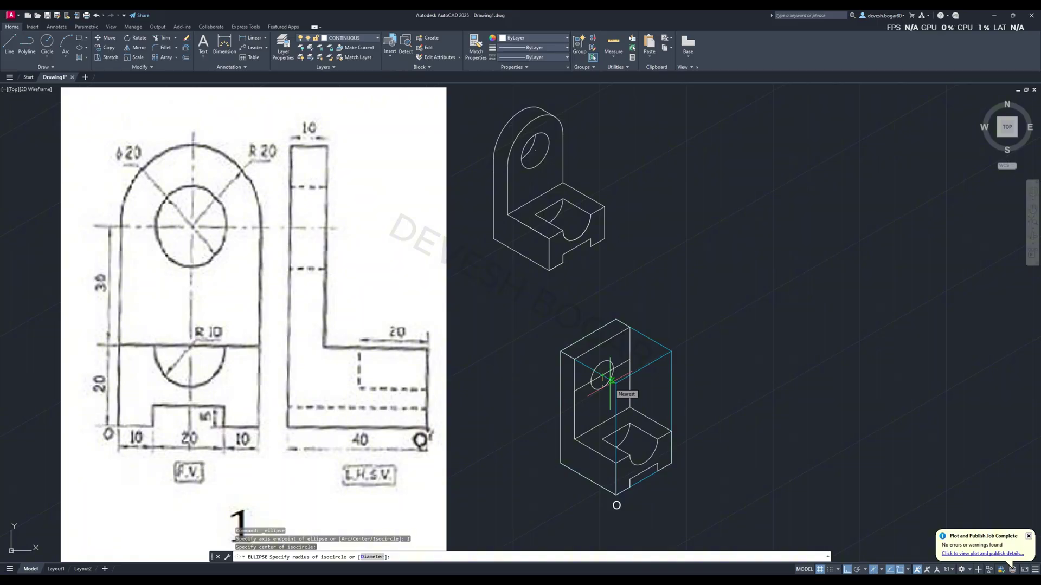
{"action": "type", "text": "10"}
{"action": "key", "text": "Return"}
{"action": "key", "text": "Escape"}
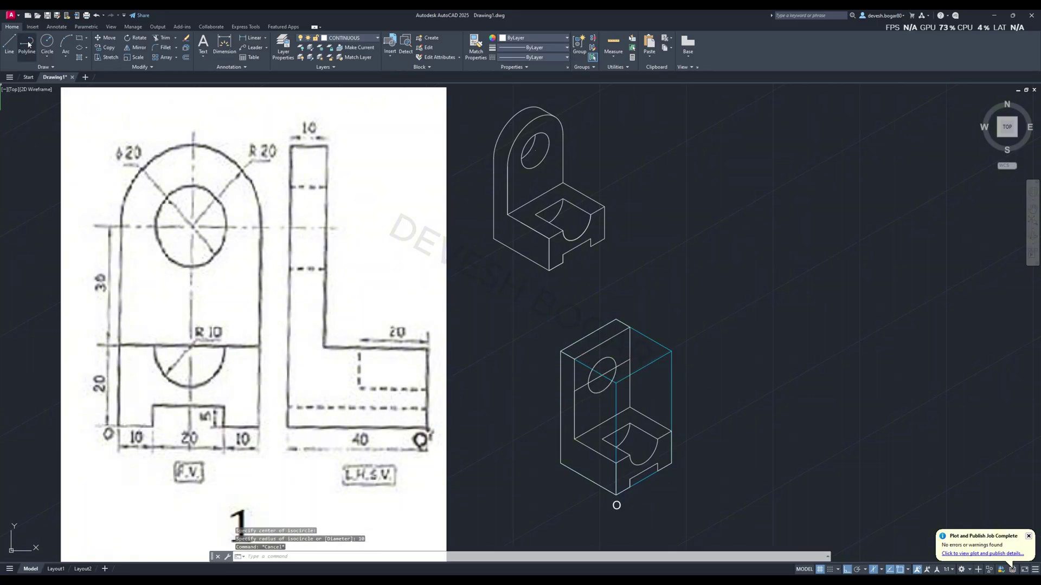
Draw a concentric isocircle of radius 20 around the plate's hole
{"action": "left_click", "coordinate": [79, 47]}
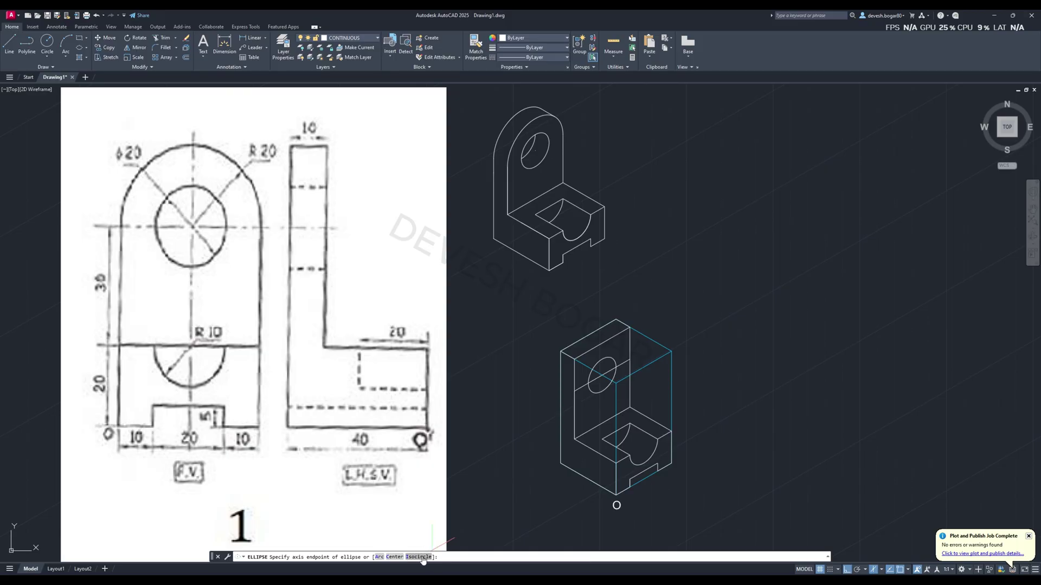
{"action": "left_click", "coordinate": [420, 557]}
{"action": "left_click", "coordinate": [602, 375]}
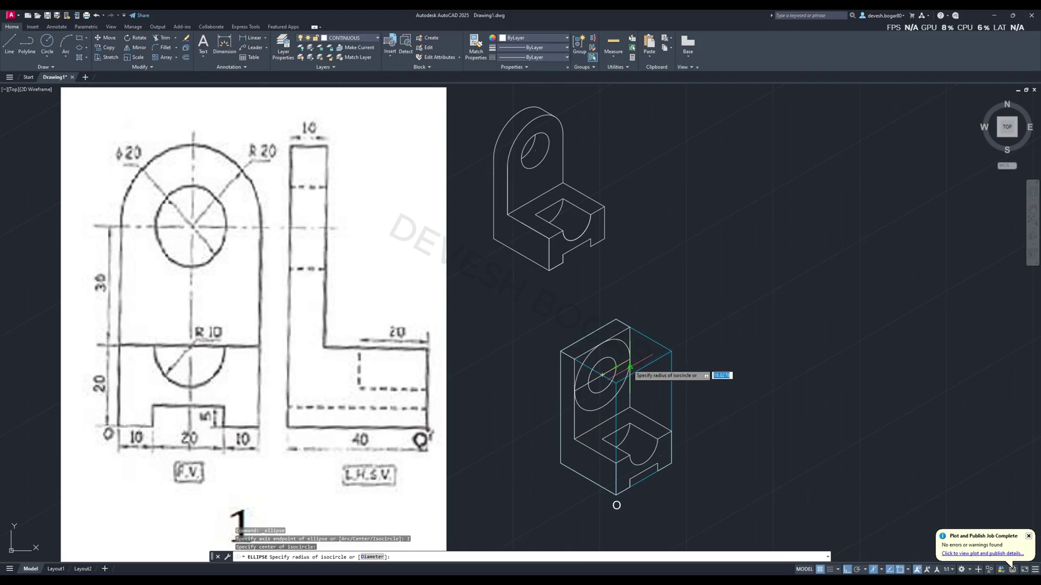
{"action": "type", "text": "20"}
{"action": "key", "text": "Return"}
{"action": "middle_click_drag", "start_coordinate": [674, 280], "coordinate": [609, 283]}
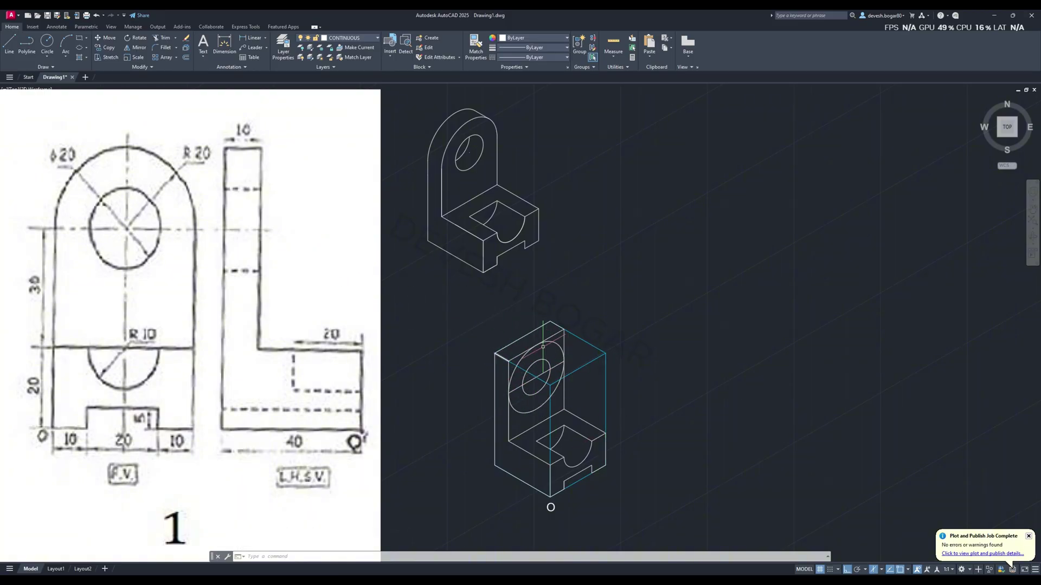
Draw a line across the plate's thickness from the isocircle centre level, running past the outer vertical edge
{"action": "left_click", "coordinate": [11, 43]}
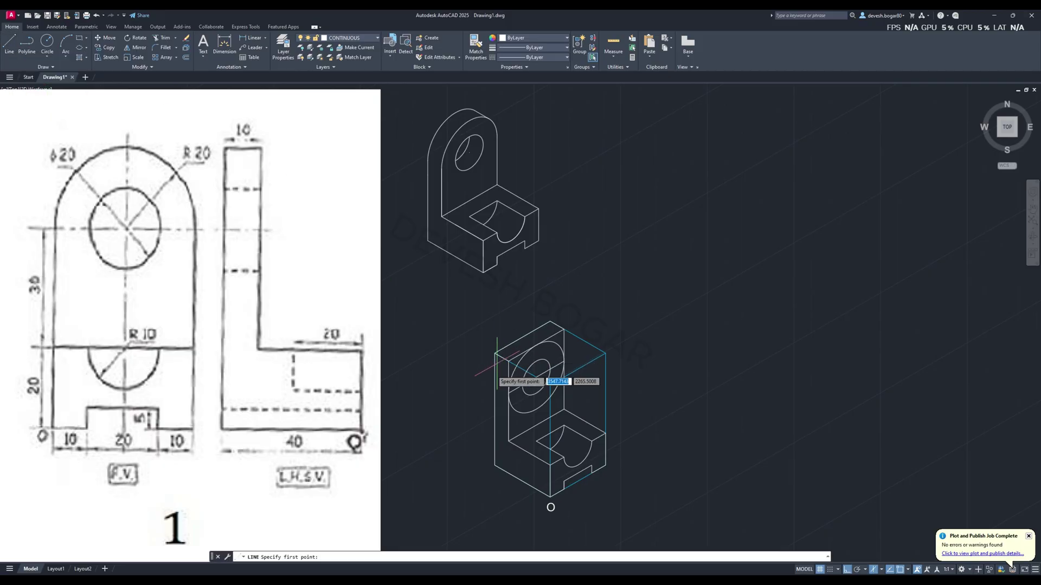
{"action": "left_click", "coordinate": [512, 399]}
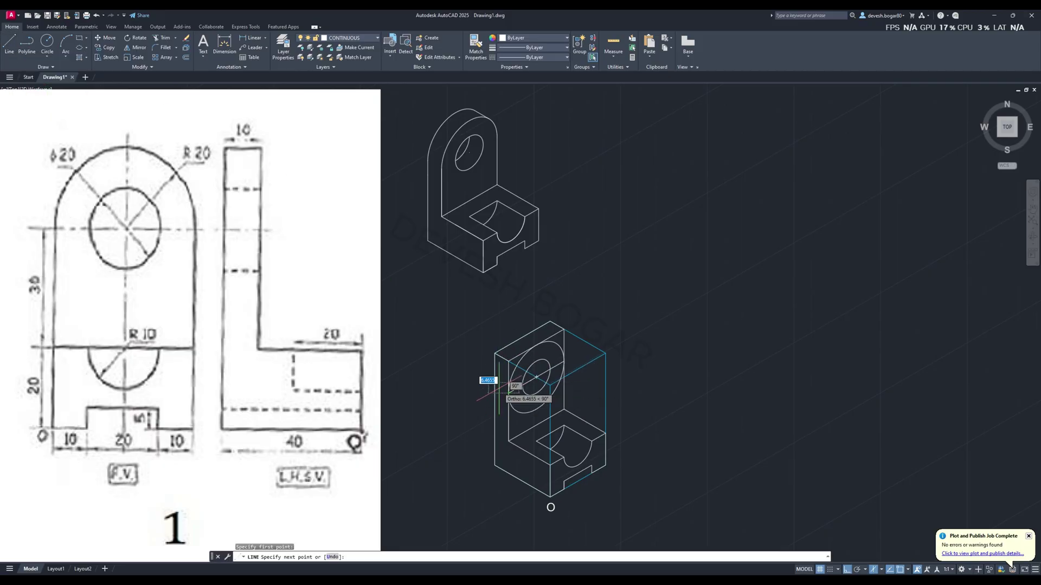
{"action": "key", "text": "F5"}
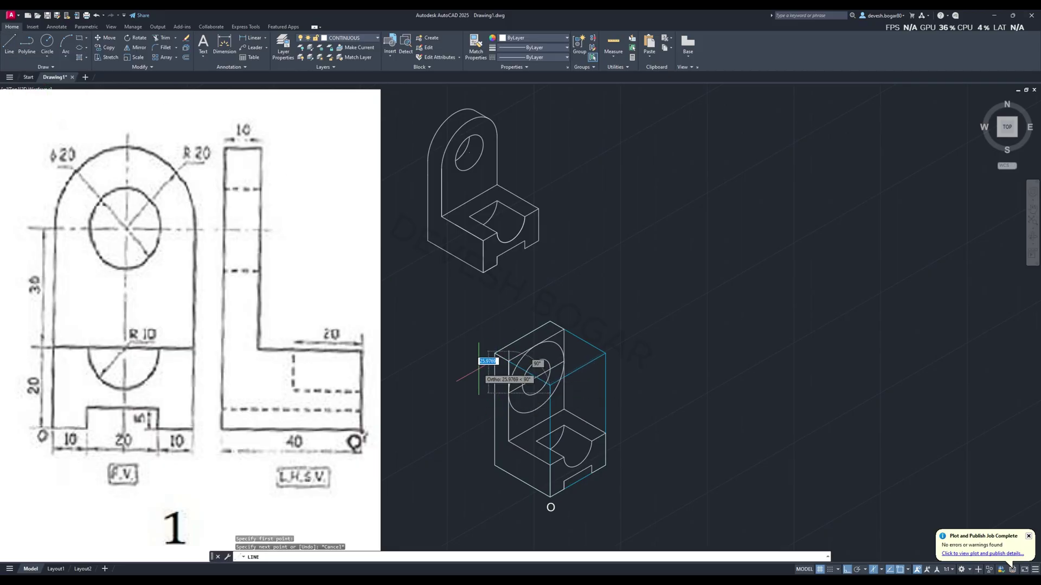
{"action": "left_click", "coordinate": [484, 380]}
{"action": "key", "text": "Escape"}
Trim the overhang of the thickness line beyond the plate's outer vertical edge
{"action": "left_click", "coordinate": [161, 37]}
{"action": "left_click", "coordinate": [469, 355]}
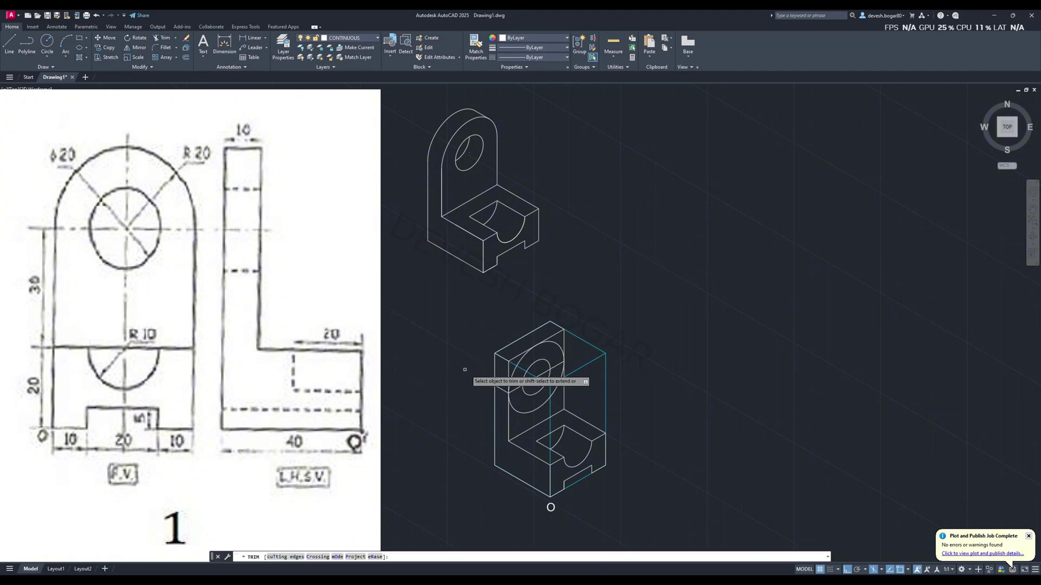
{"action": "left_click", "coordinate": [502, 390]}
{"action": "key", "text": "Return"}
Trim away the whole cross line running through both isocircles on the plate's front face
{"action": "middle_click_drag", "start_coordinate": [481, 306], "coordinate": [402, 302]}
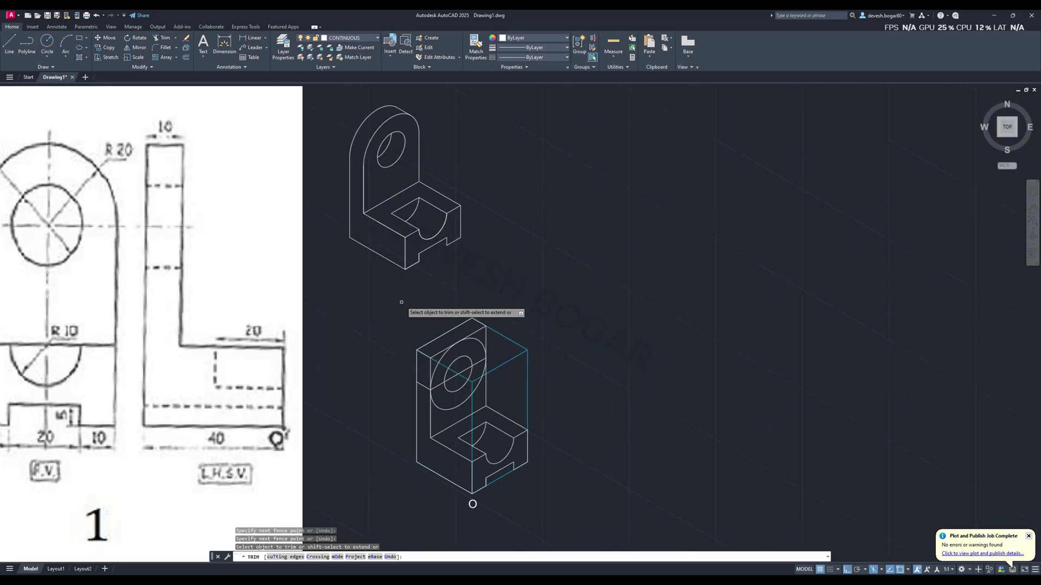
{"action": "scroll", "coordinate": [482, 312], "scroll_direction": "up", "scroll_amount": 1}
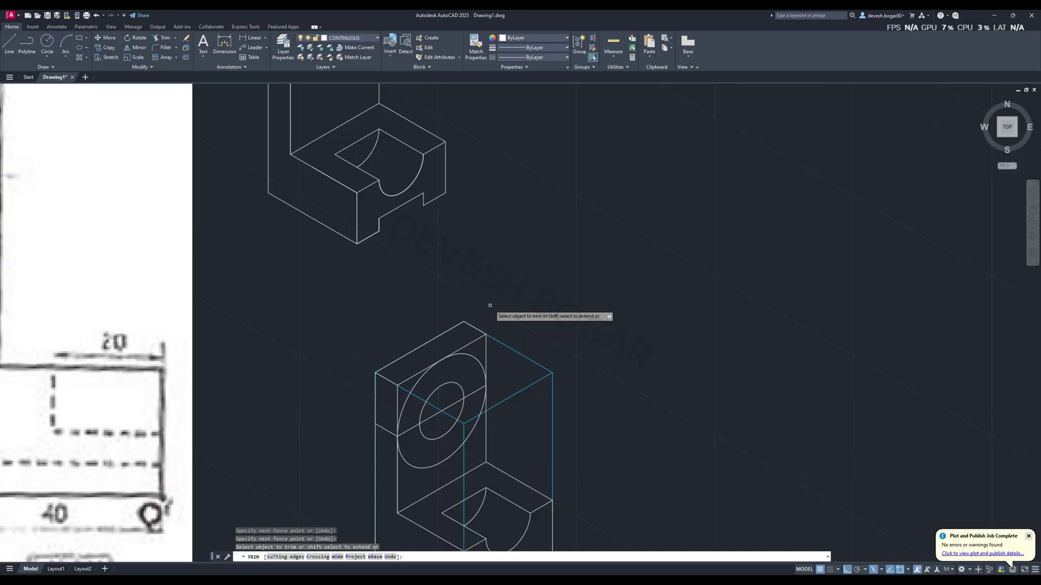
{"action": "left_click", "coordinate": [161, 38]}
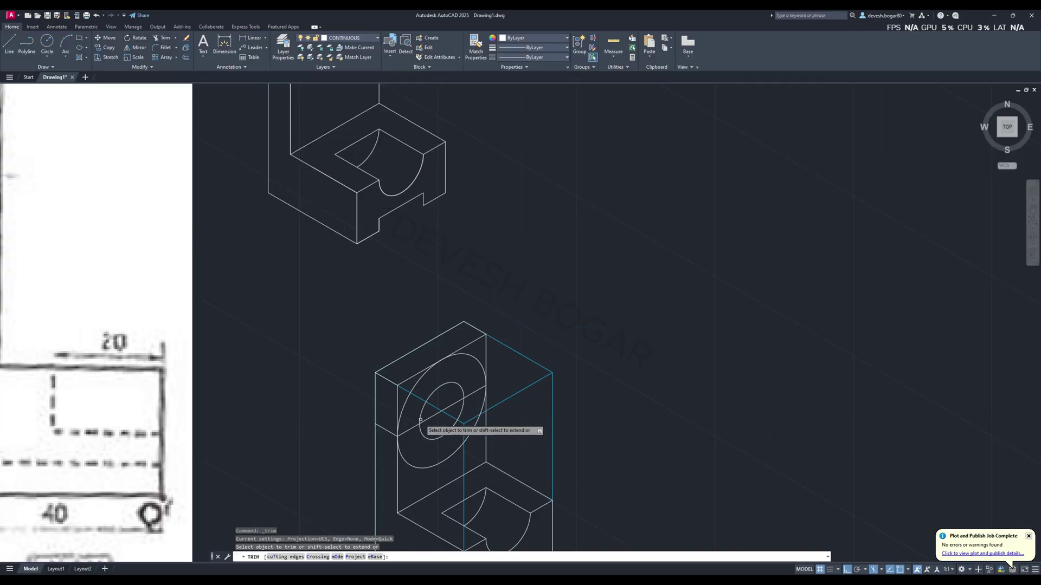
{"action": "left_click", "coordinate": [475, 393]}
{"action": "left_click", "coordinate": [447, 407]}
{"action": "left_click", "coordinate": [436, 413]}
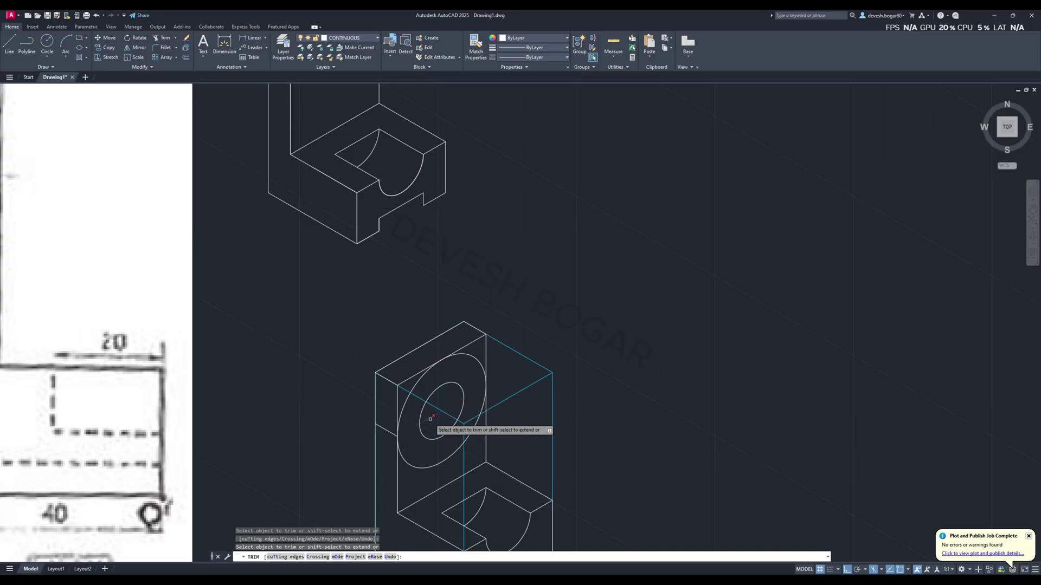
Trim away the plate's squared top edges and the vertical edges above the thickness line, outside the large isocircle
{"action": "left_click", "coordinate": [375, 400]}
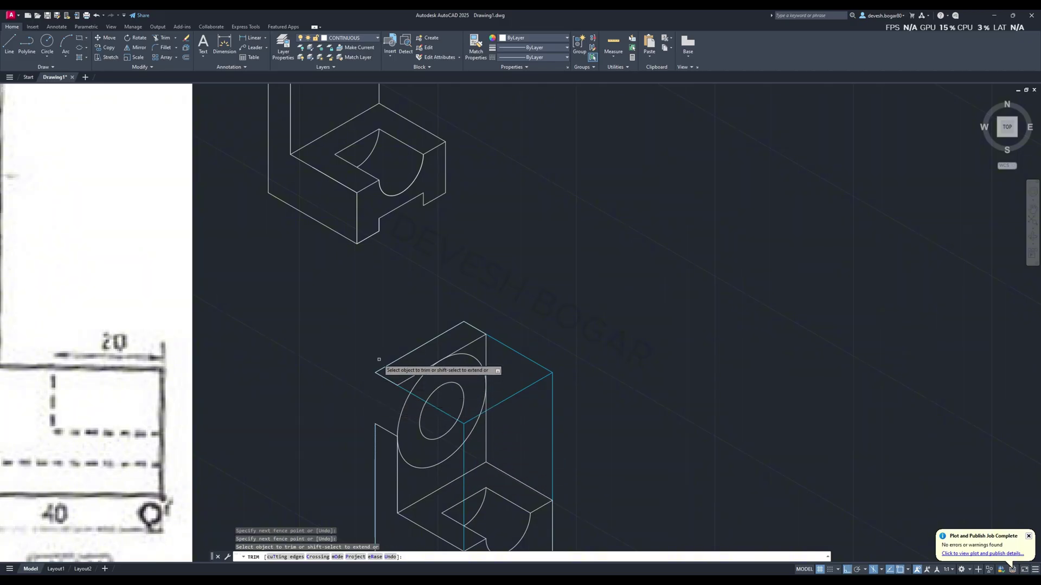
{"action": "left_click_drag", "start_coordinate": [372, 363], "coordinate": [412, 367]}
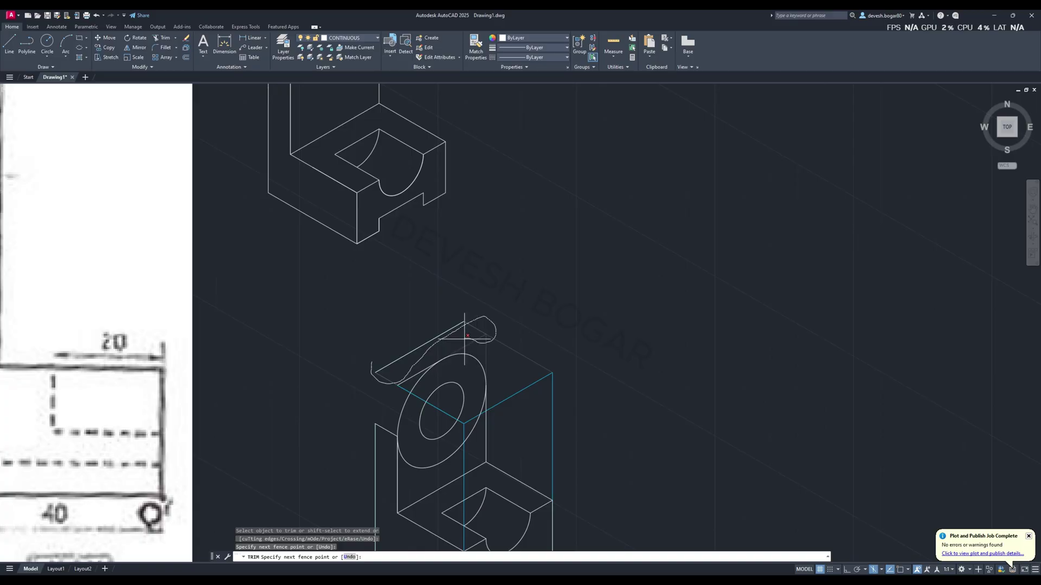
{"action": "left_click_drag", "start_coordinate": [407, 329], "coordinate": [416, 398]}
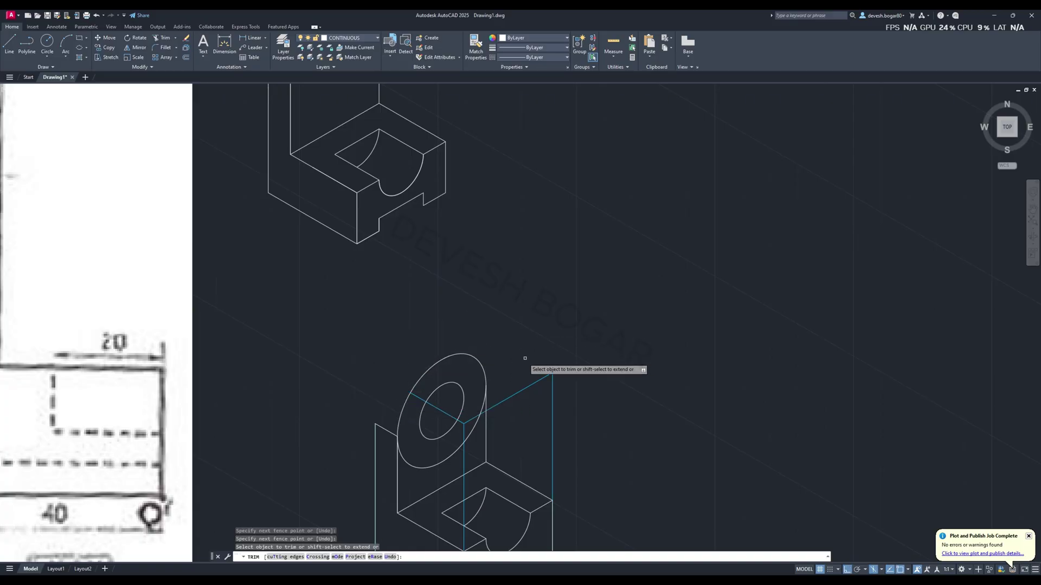
Trim the enclosing box's lines crossing the plate and its upper front edges, plus the lower half of the large isocircle
{"action": "left_click", "coordinate": [416, 397]}
{"action": "left_click", "coordinate": [442, 411]}
{"action": "left_click", "coordinate": [462, 424]}
{"action": "left_click", "coordinate": [464, 431]}
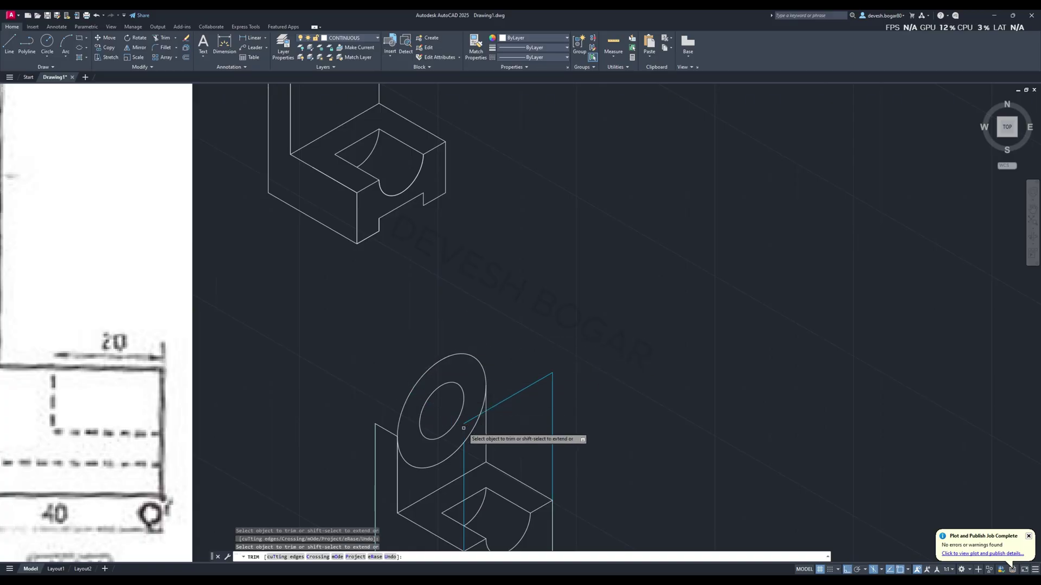
{"action": "left_click", "coordinate": [467, 421]}
{"action": "left_click", "coordinate": [499, 402]}
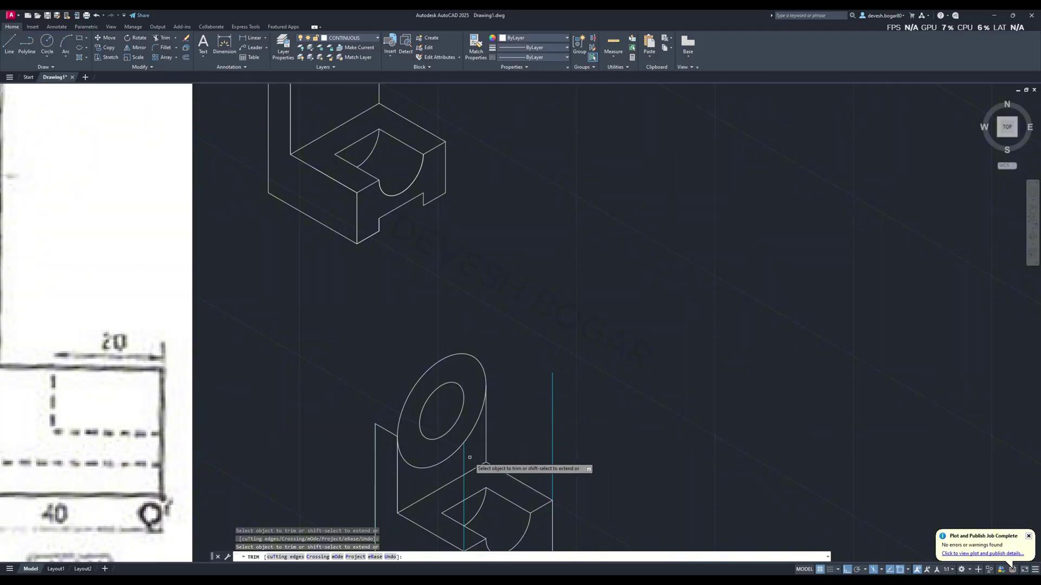
{"action": "left_click", "coordinate": [464, 464]}
{"action": "left_click", "coordinate": [460, 448]}
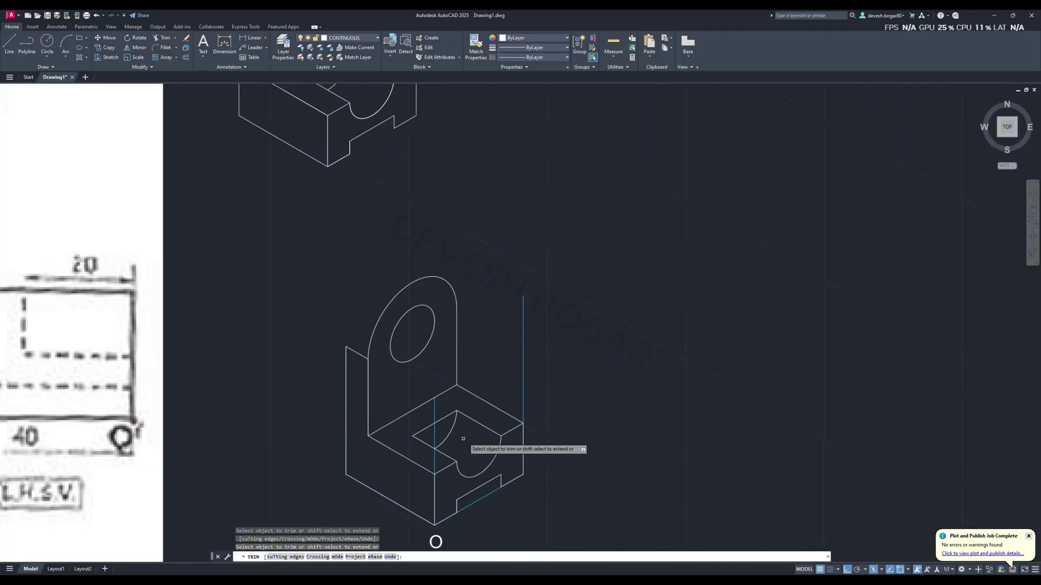
Copy the hole isocircle and the rounded-top arc from the plate's front face to the rear end of the thickness line
{"action": "scroll", "coordinate": [449, 352], "scroll_direction": "down", "scroll_amount": 3}
{"action": "scroll", "coordinate": [456, 346], "scroll_direction": "up", "scroll_amount": 3}
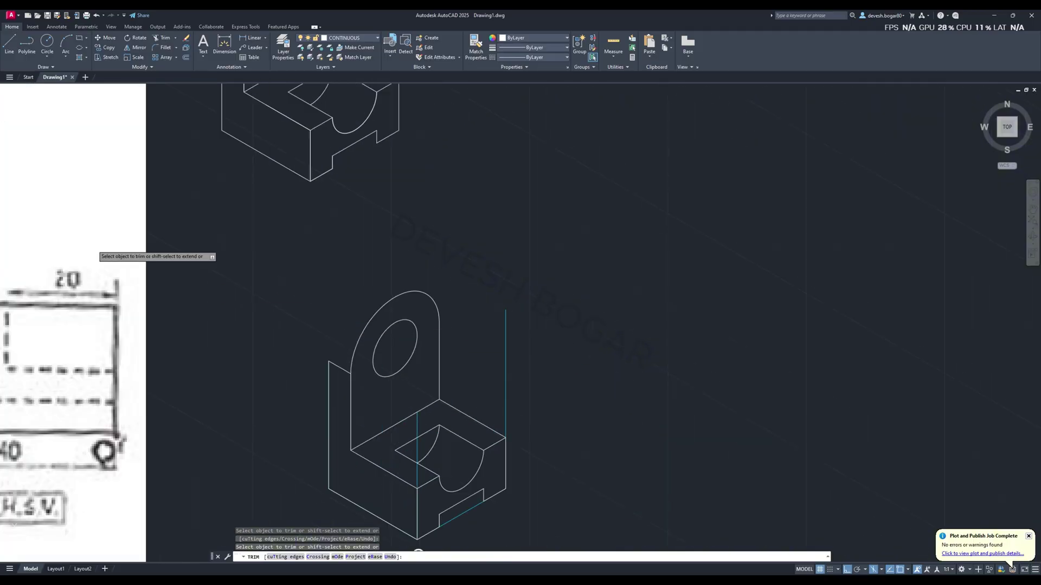
{"action": "left_click", "coordinate": [106, 47]}
{"action": "left_click", "coordinate": [375, 351]}
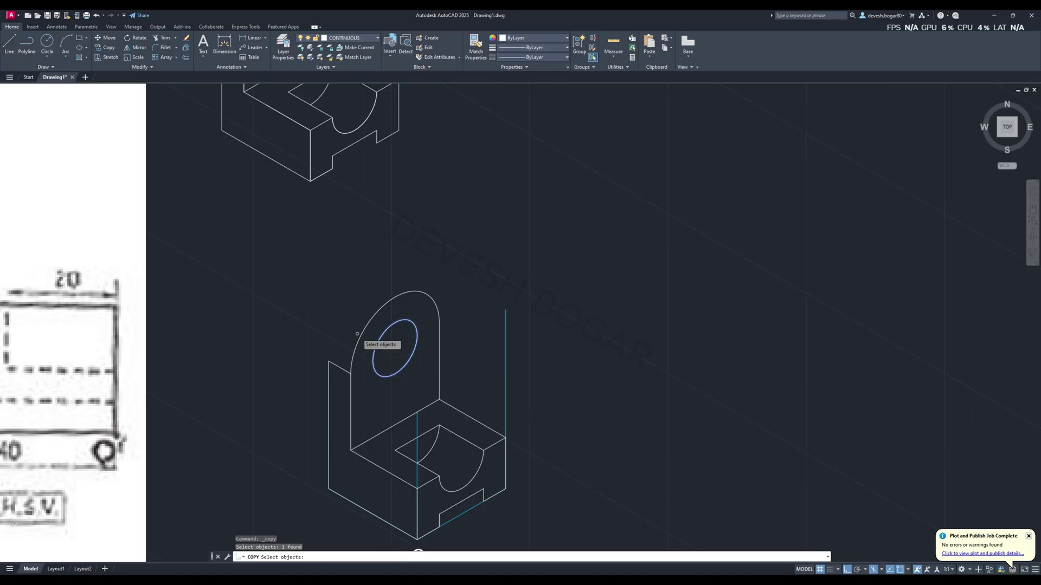
{"action": "left_click", "coordinate": [360, 335]}
{"action": "key", "text": "Return"}
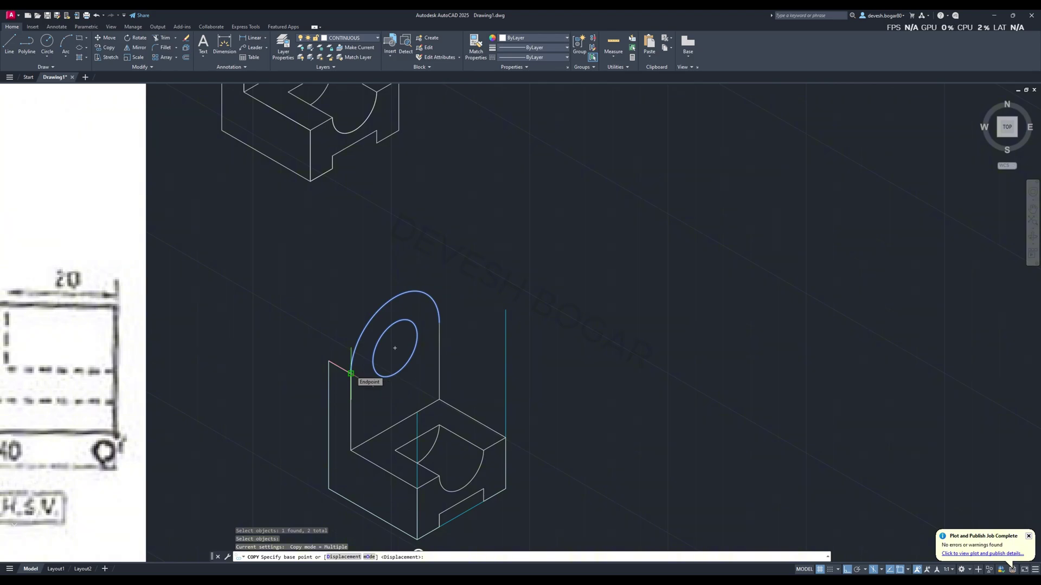
{"action": "left_click", "coordinate": [351, 373]}
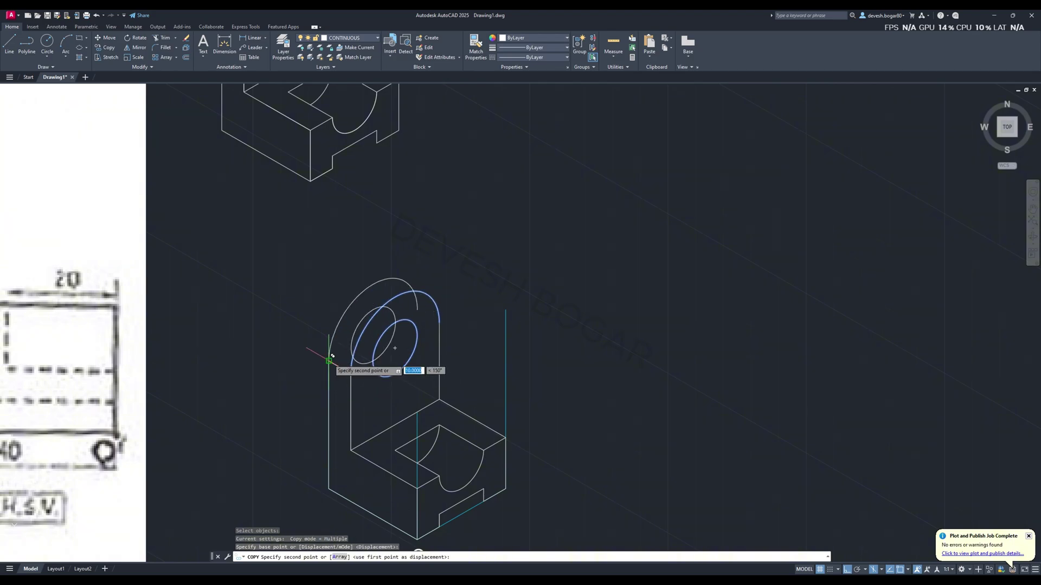
{"action": "left_click", "coordinate": [372, 336]}
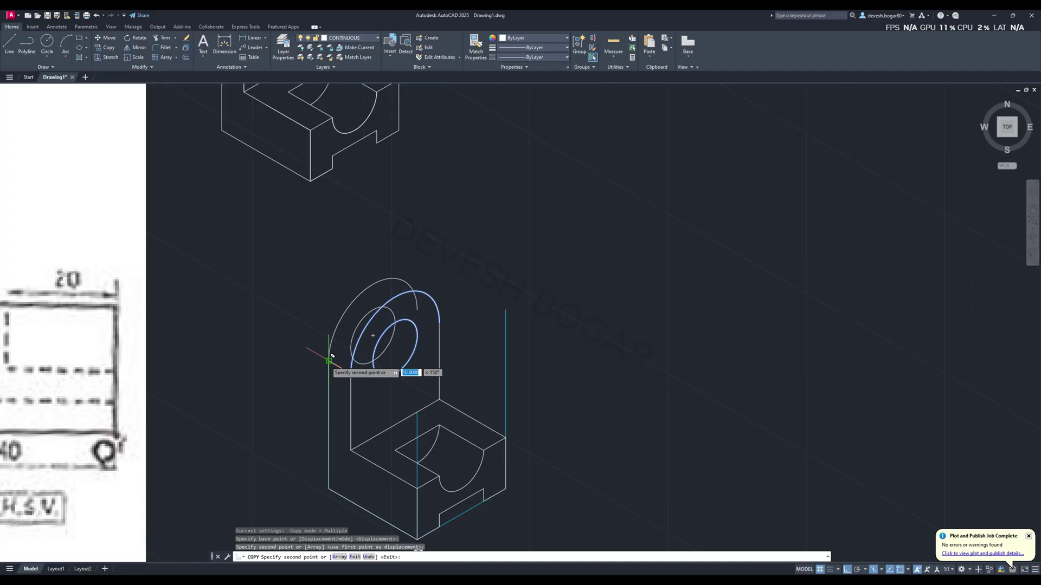
{"action": "key", "text": "Escape"}
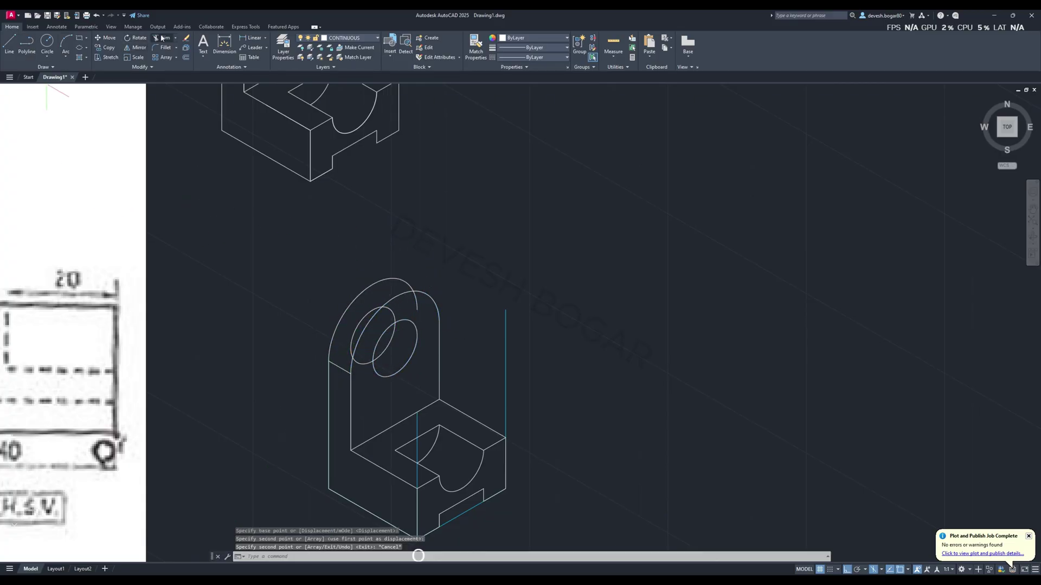
Trim the hidden parts of the copied hole and rear arc, plus the thickness line between the two arcs' lower ends
{"action": "left_click", "coordinate": [162, 38]}
{"action": "scroll", "coordinate": [374, 343], "scroll_direction": "up", "scroll_amount": 5}
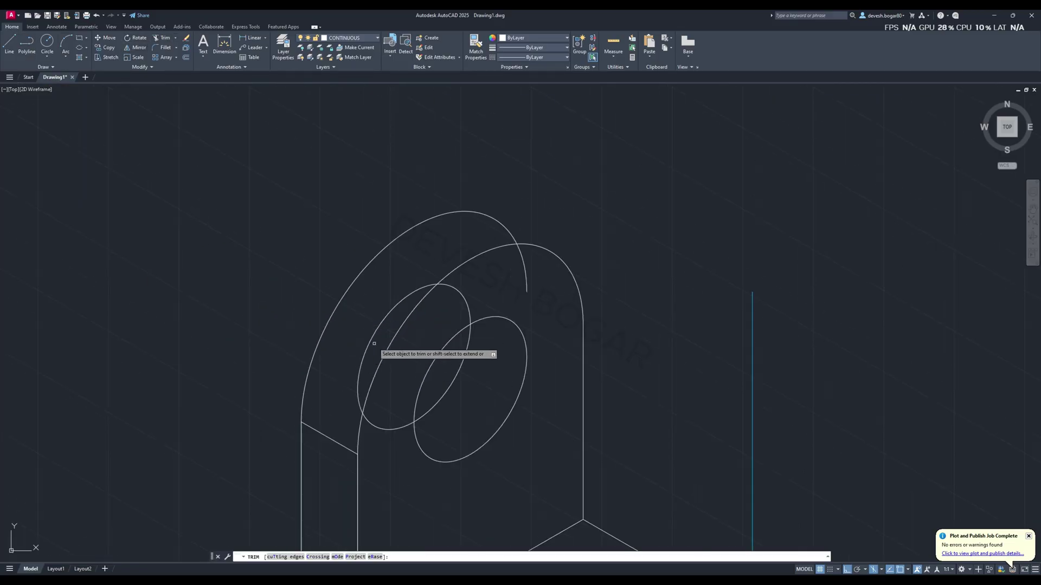
{"action": "left_click_drag", "start_coordinate": [374, 344], "coordinate": [366, 347]}
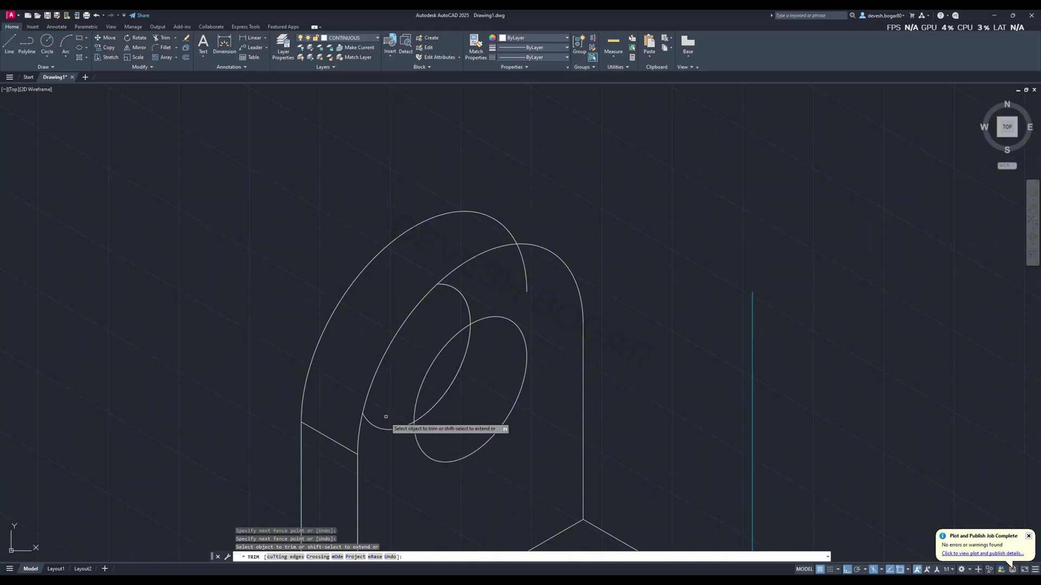
{"action": "left_click", "coordinate": [378, 426]}
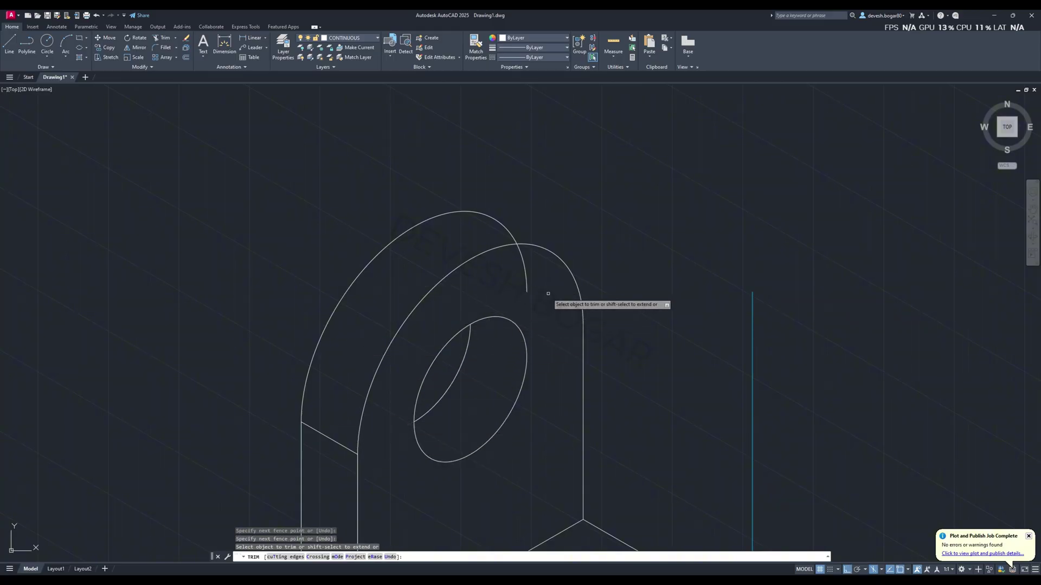
{"action": "scroll", "coordinate": [548, 343], "scroll_direction": "down", "scroll_amount": 4}
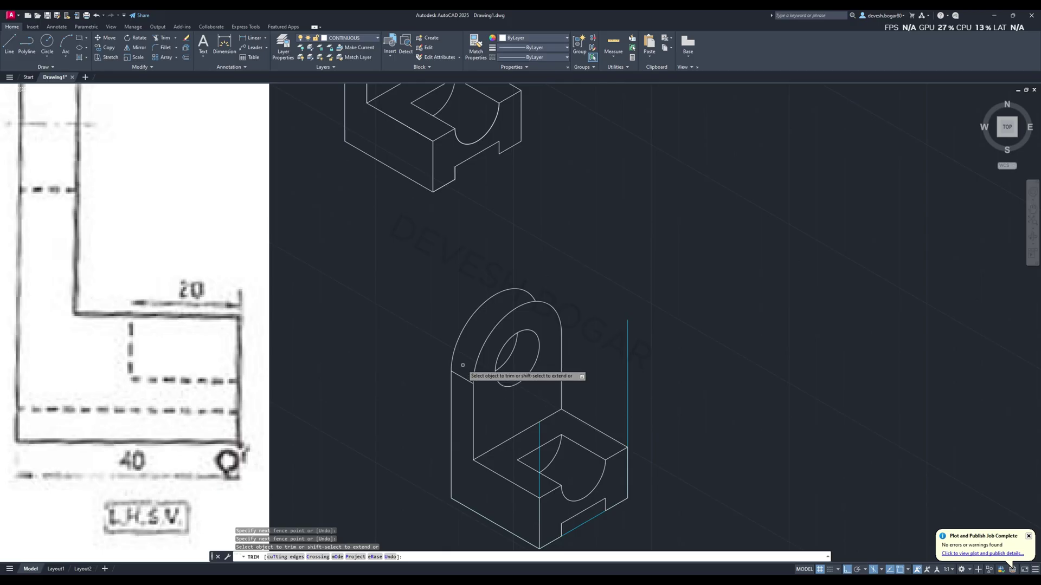
{"action": "mouse_move", "coordinate": [462, 367]}
{"action": "left_mouse_down"}
{"action": "mouse_move", "coordinate": [461, 399]}
{"action": "mouse_move", "coordinate": [464, 368]}
{"action": "left_mouse_up"}
Draw a line joining the upper quadrants of the rear and front arcs of the plate's rounded top
{"action": "middle_click_drag", "start_coordinate": [592, 273], "coordinate": [506, 292]}
{"action": "left_click", "coordinate": [8, 44]}
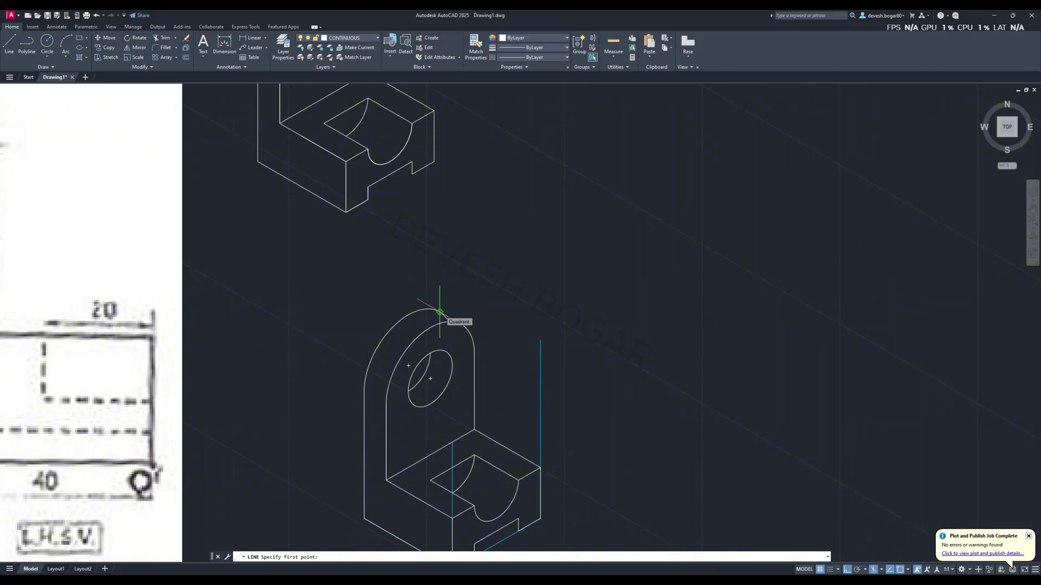
{"action": "left_click", "coordinate": [439, 313]}
{"action": "key", "text": "Escape"}
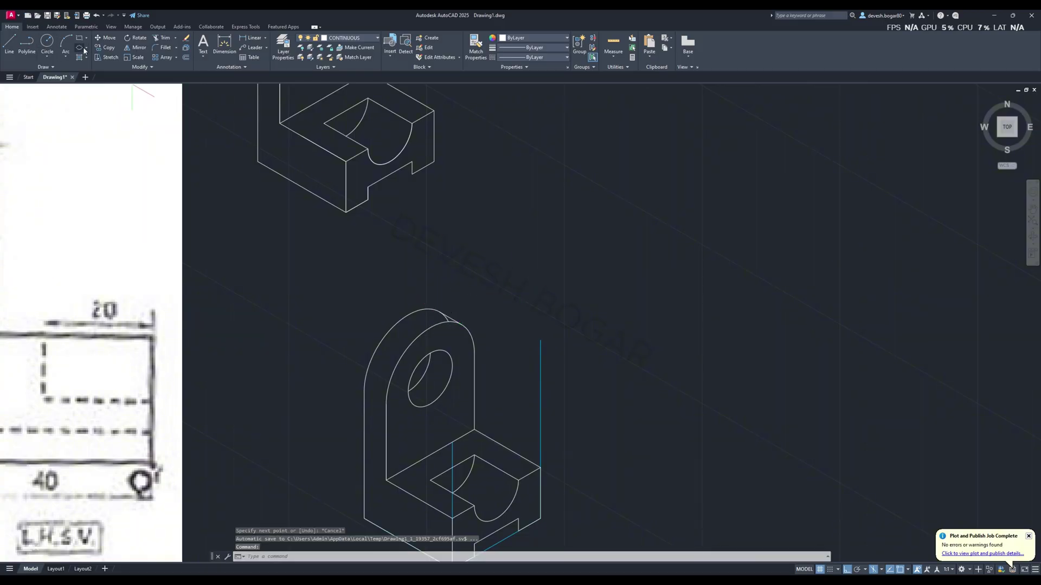
Trim the leftover end of the rear arc below the line connecting the rounded tops
{"action": "left_click", "coordinate": [165, 38]}
{"action": "scroll", "coordinate": [442, 330], "scroll_direction": "up", "scroll_amount": 5}
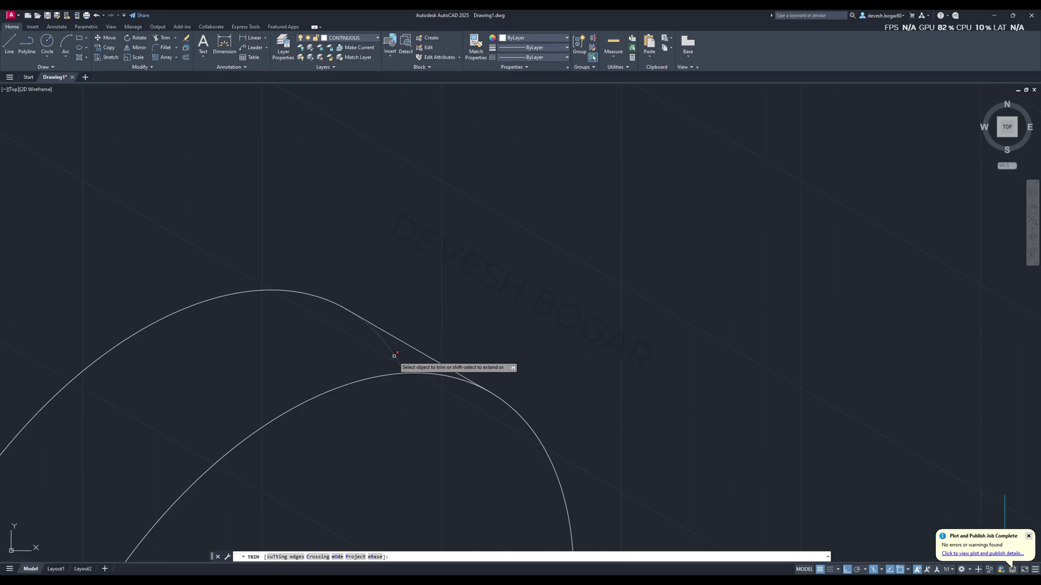
{"action": "scroll", "coordinate": [453, 329], "scroll_direction": "down", "scroll_amount": 3}
{"action": "middle_click_drag", "start_coordinate": [429, 386], "coordinate": [364, 302]}
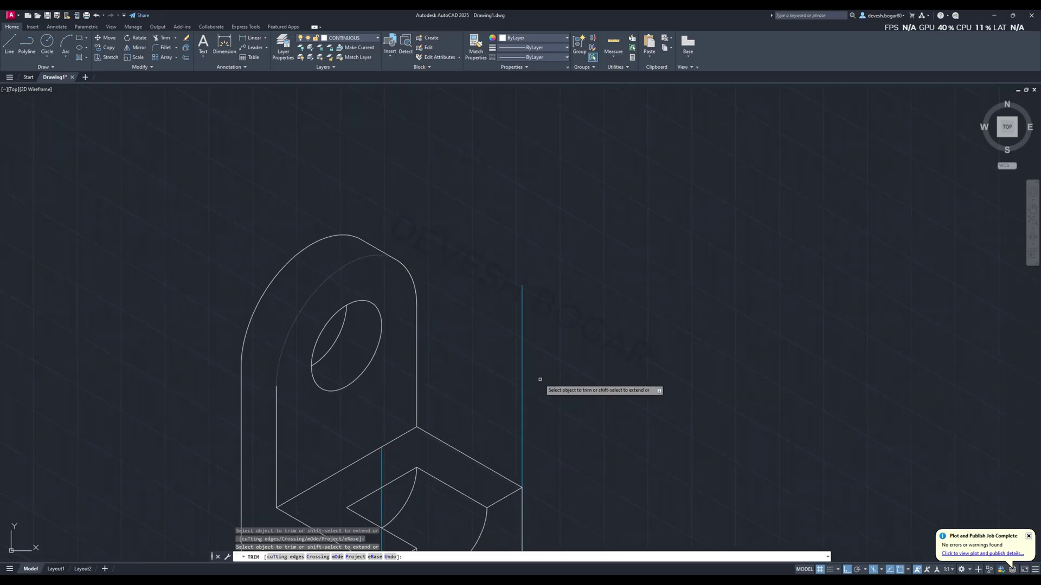
Trim the leftover projection lines above the base's outer corner, across its top recess, and along the bottom slot opening
{"action": "scroll", "coordinate": [483, 310], "scroll_direction": "down", "scroll_amount": 1}
{"action": "scroll", "coordinate": [482, 310], "scroll_direction": "down", "scroll_amount": 2}
{"action": "middle_click_drag", "start_coordinate": [481, 310], "coordinate": [469, 351]}
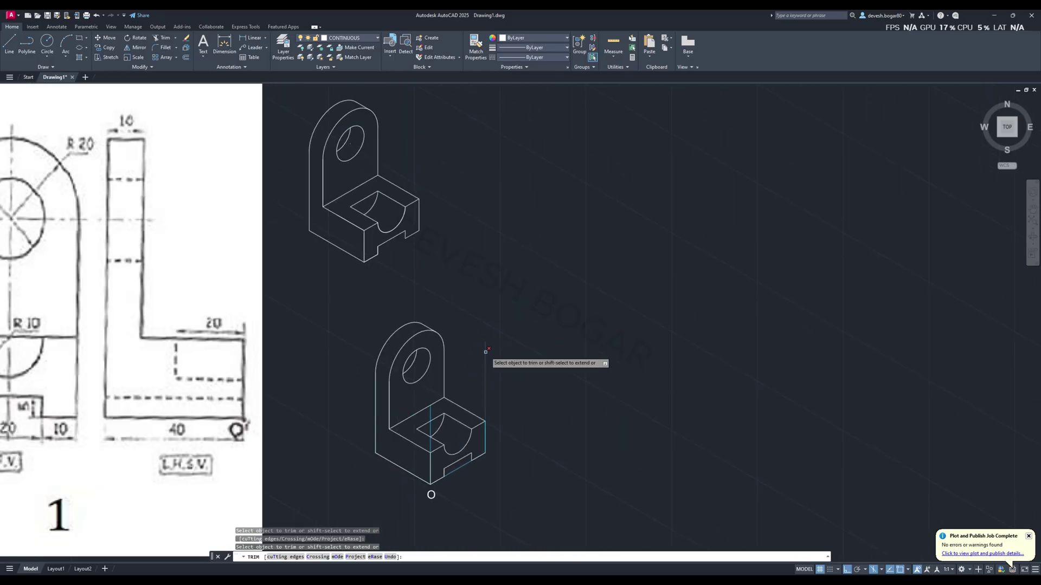
{"action": "left_click_drag", "start_coordinate": [467, 374], "coordinate": [508, 396]}
{"action": "left_click", "coordinate": [430, 426]}
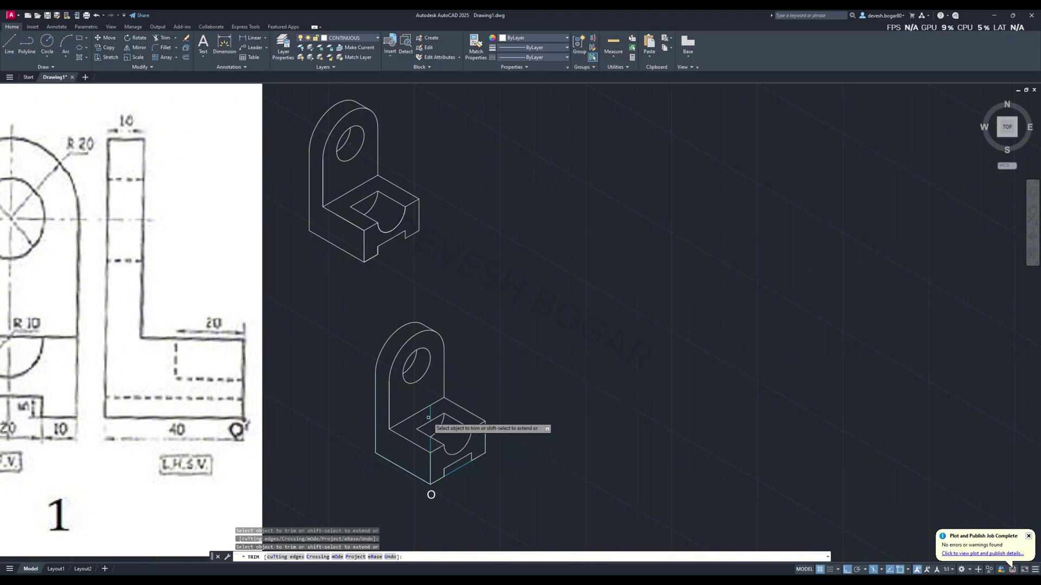
{"action": "left_click_drag", "start_coordinate": [432, 413], "coordinate": [429, 411]}
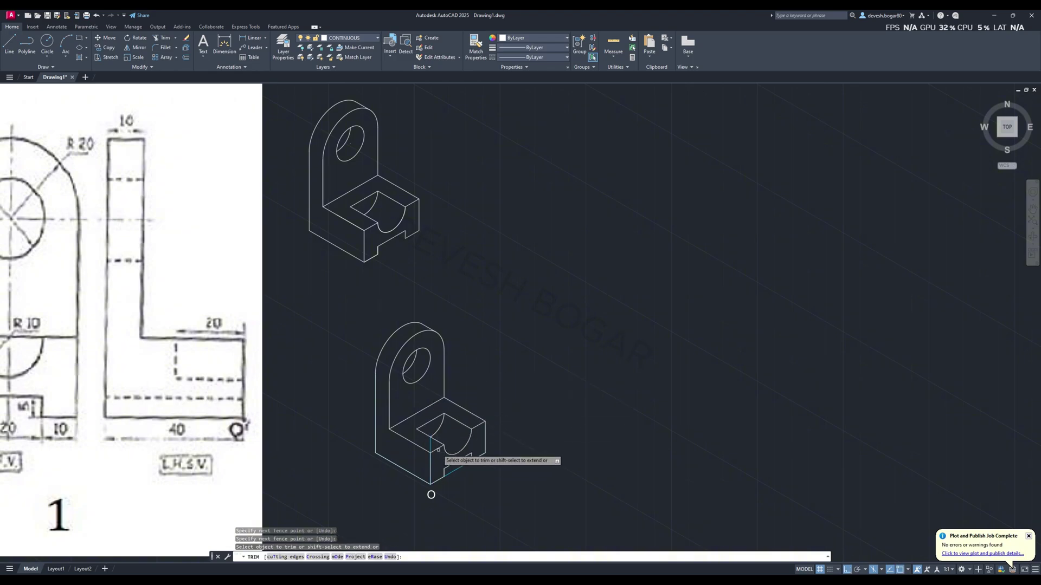
{"action": "left_click", "coordinate": [460, 468]}
{"action": "middle_click_drag", "start_coordinate": [582, 387], "coordinate": [558, 403]}
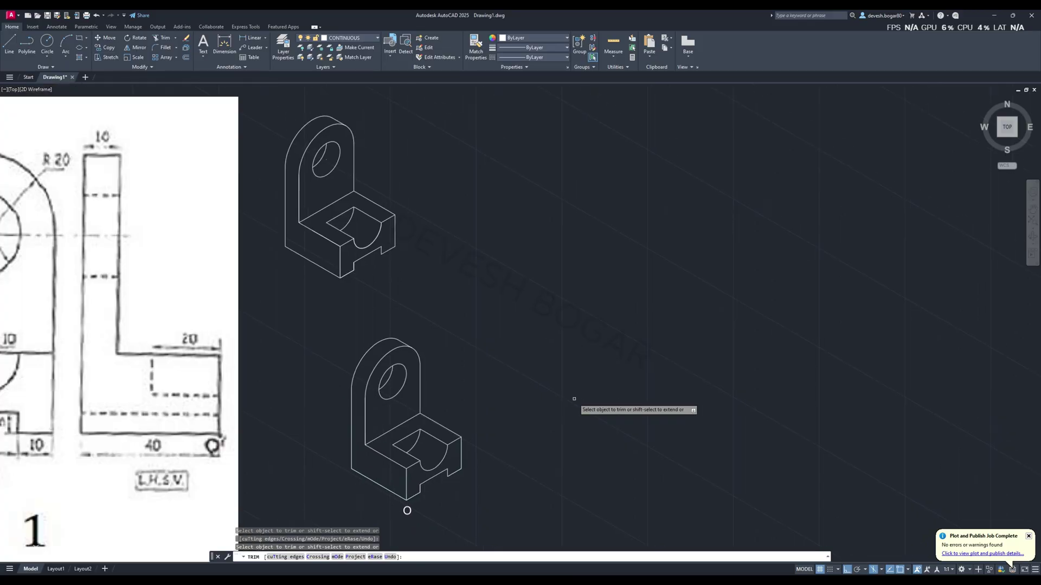
Turn off the Projection layer
{"action": "left_click", "coordinate": [374, 39]}
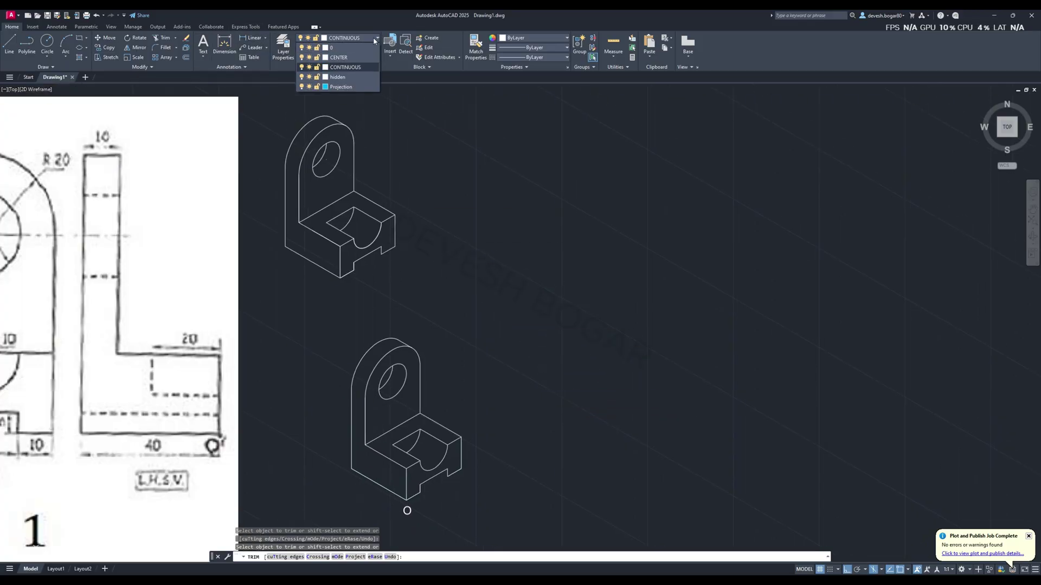
{"action": "left_click", "coordinate": [302, 87]}
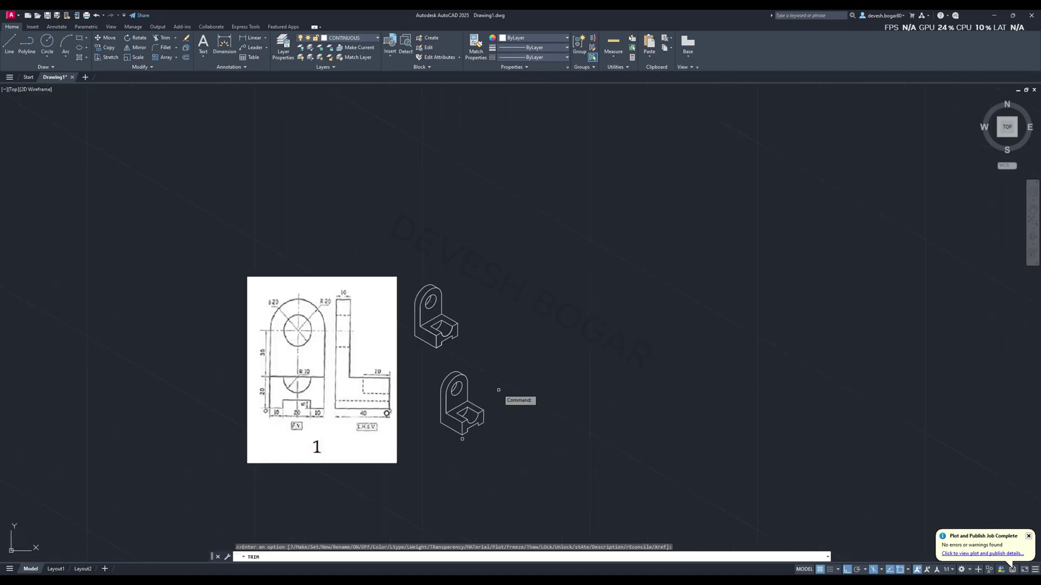
{"action": "scroll", "coordinate": [496, 399], "scroll_direction": "down", "scroll_amount": 5}
{"action": "scroll", "coordinate": [476, 333], "scroll_direction": "up", "scroll_amount": 8}
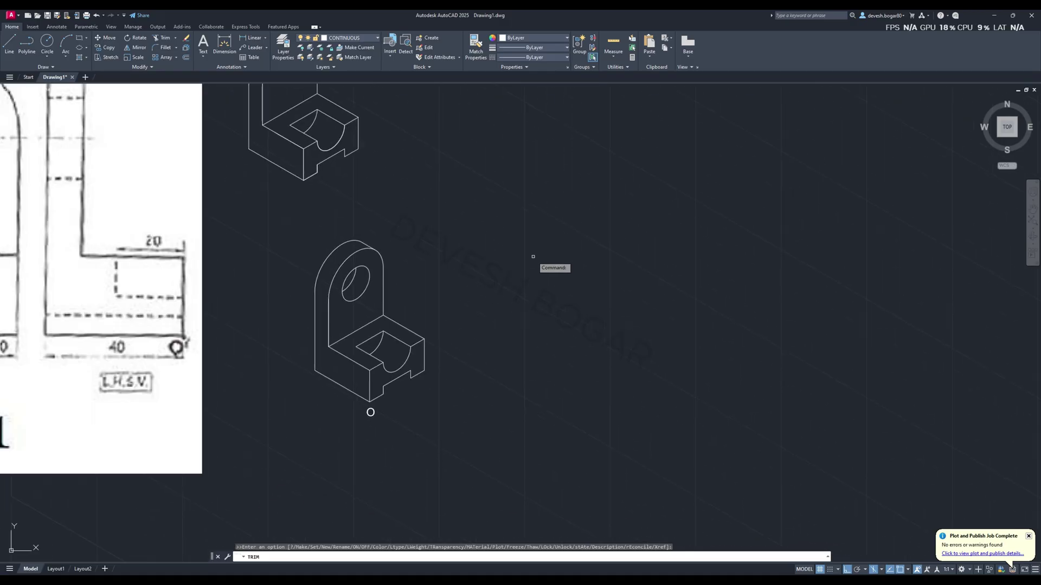
Set up a plot with AutoCAD PDF (General Documentation).pc3, using a window around the lower isometric view and its O label, and preview it
{"action": "key", "text": "ctrl+p"}
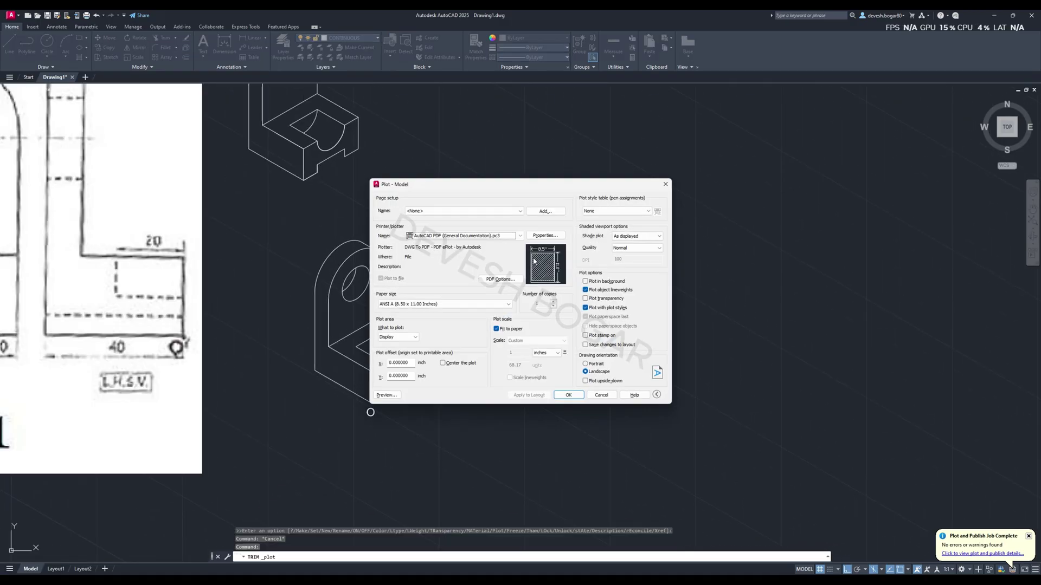
{"action": "left_click", "coordinate": [468, 237]}
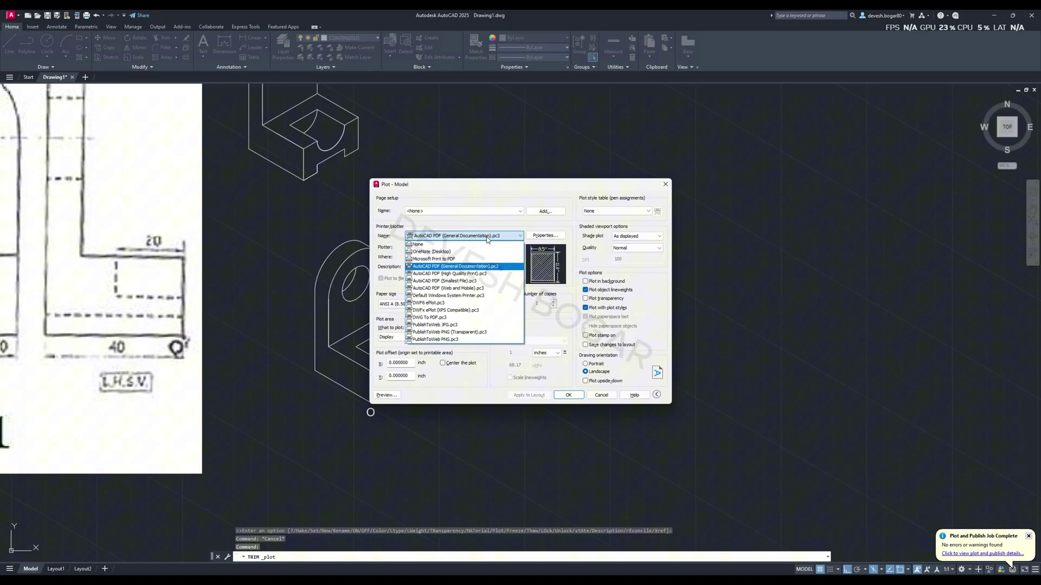
{"action": "left_click", "coordinate": [453, 267]}
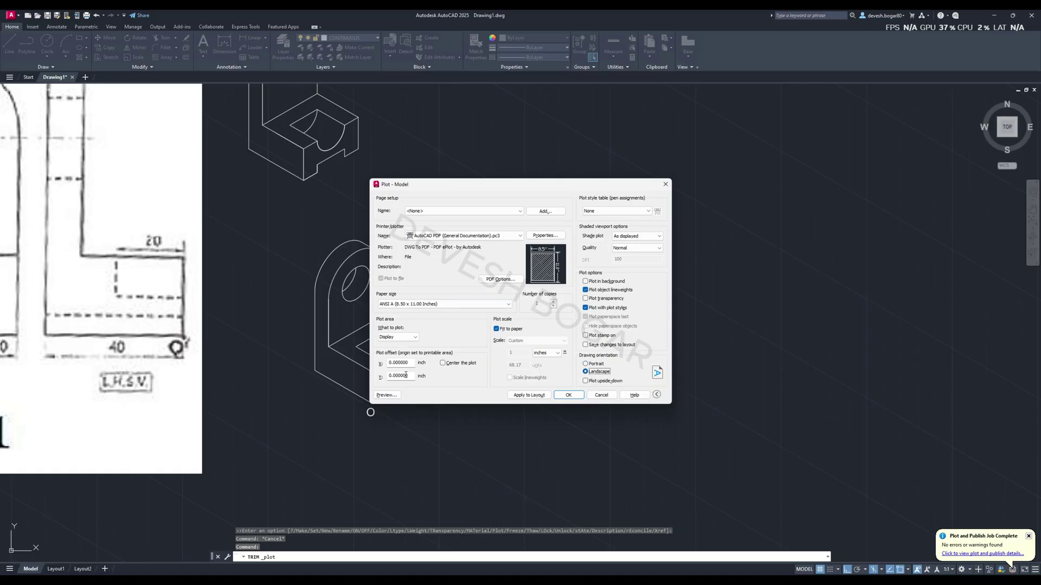
{"action": "left_click", "coordinate": [411, 337]}
{"action": "left_click", "coordinate": [404, 361]}
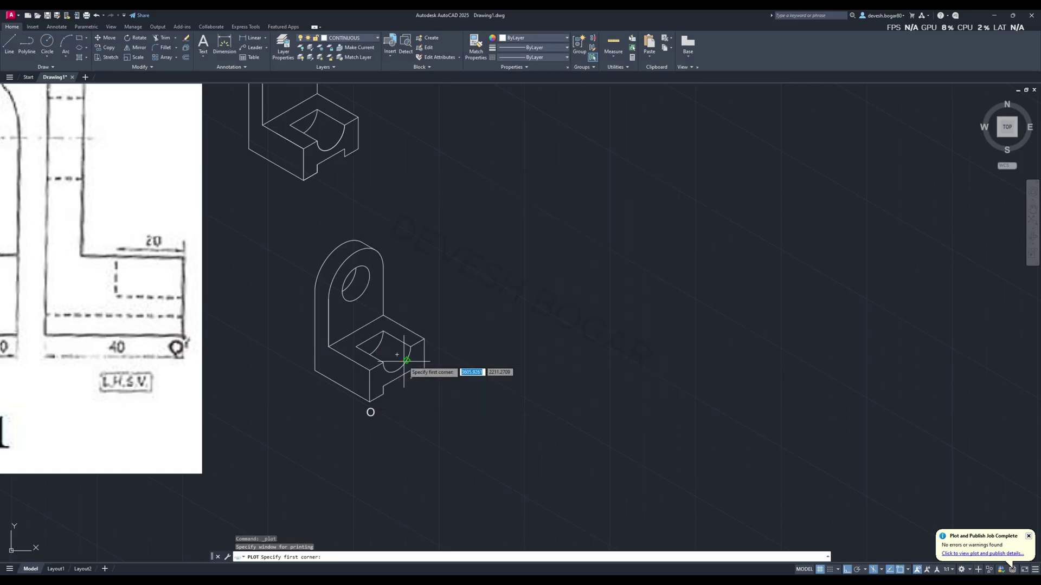
{"action": "left_click", "coordinate": [235, 220]}
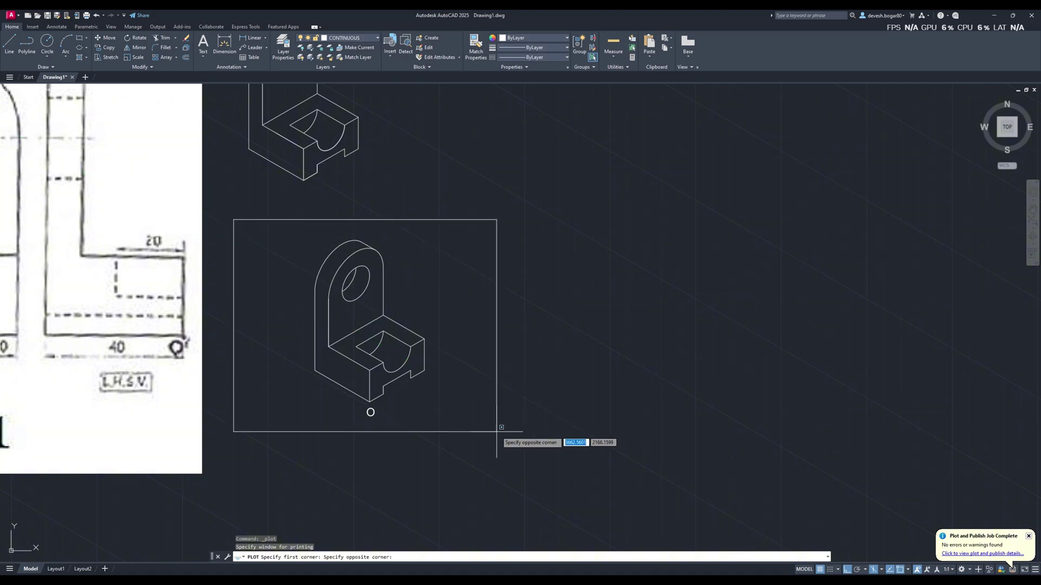
{"action": "left_click", "coordinate": [542, 436]}
{"action": "left_click", "coordinate": [392, 389]}
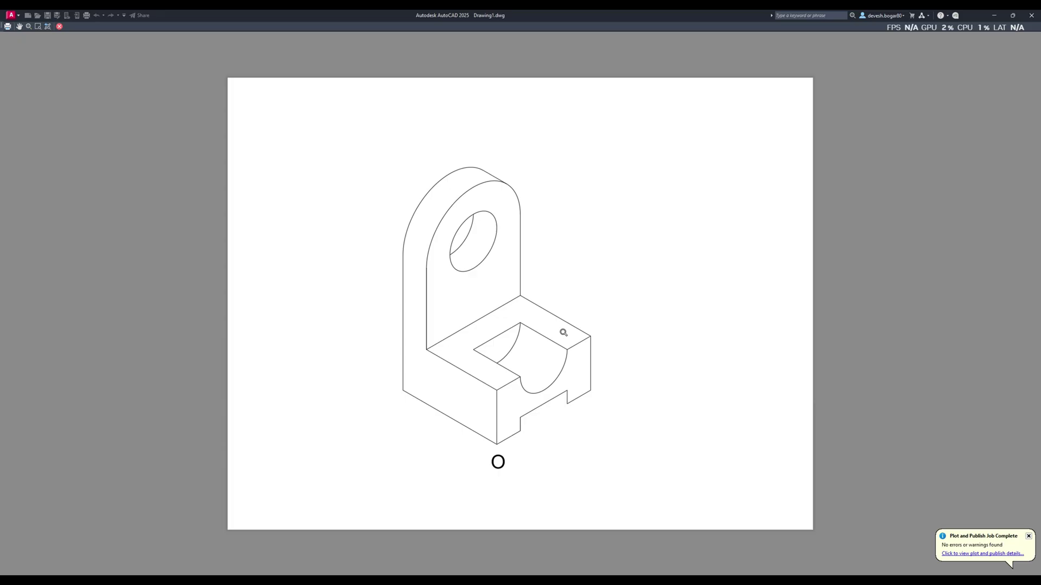
{"action": "key", "text": "Escape"}
Plot the windowed view to a PDF named Q1 in the Isometric questions folder
{"action": "left_click", "coordinate": [579, 396]}
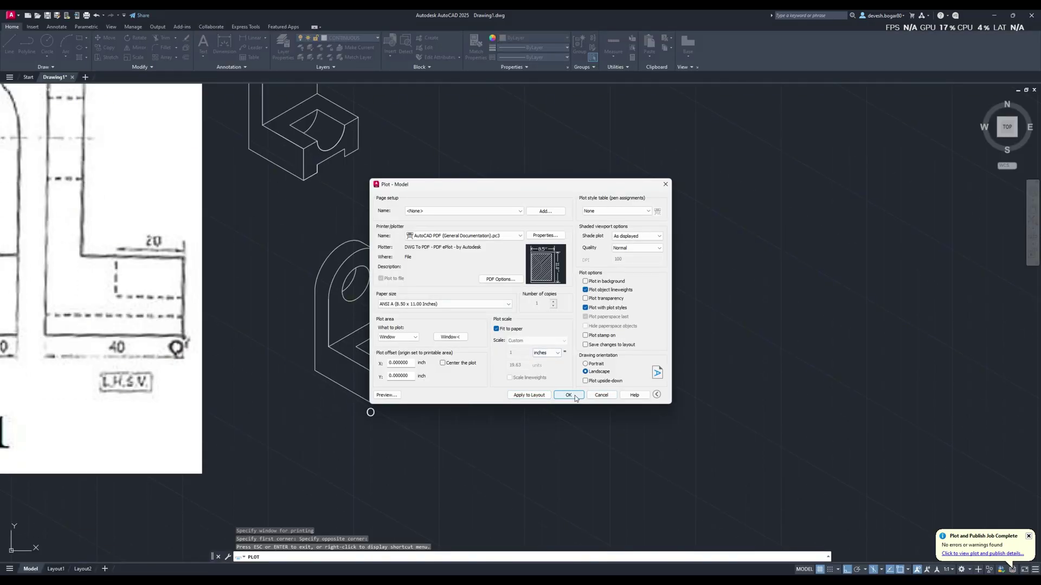
{"action": "left_click", "coordinate": [472, 209]}
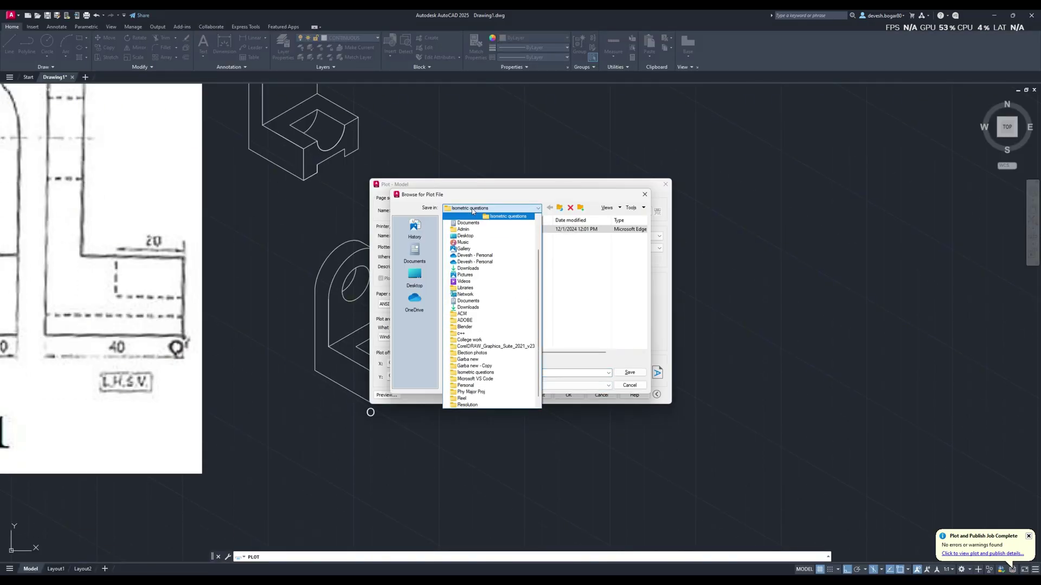
{"action": "left_click", "coordinate": [472, 209]}
{"action": "left_click", "coordinate": [508, 263]}
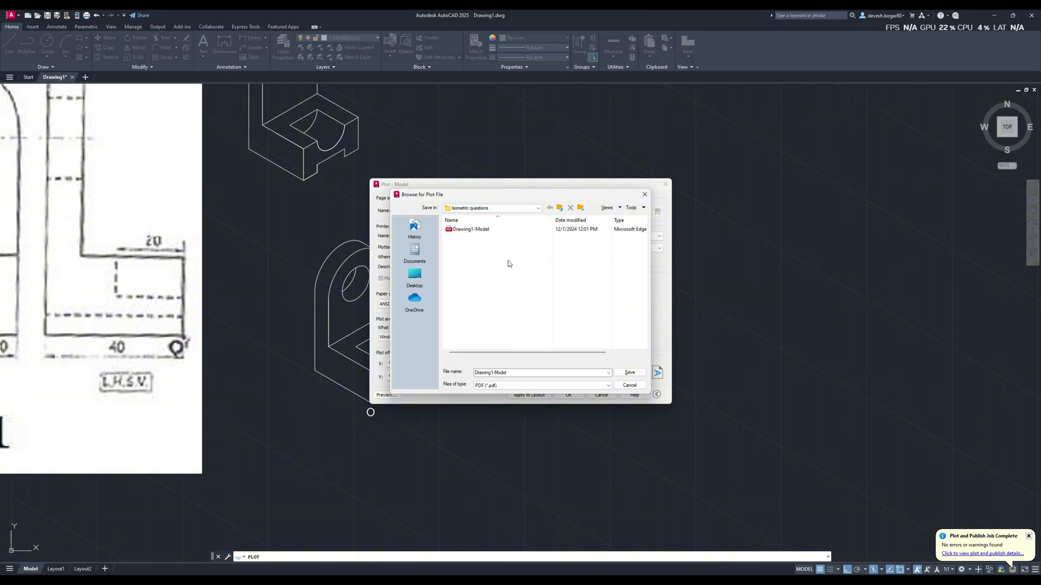
{"action": "left_click", "coordinate": [630, 374]}
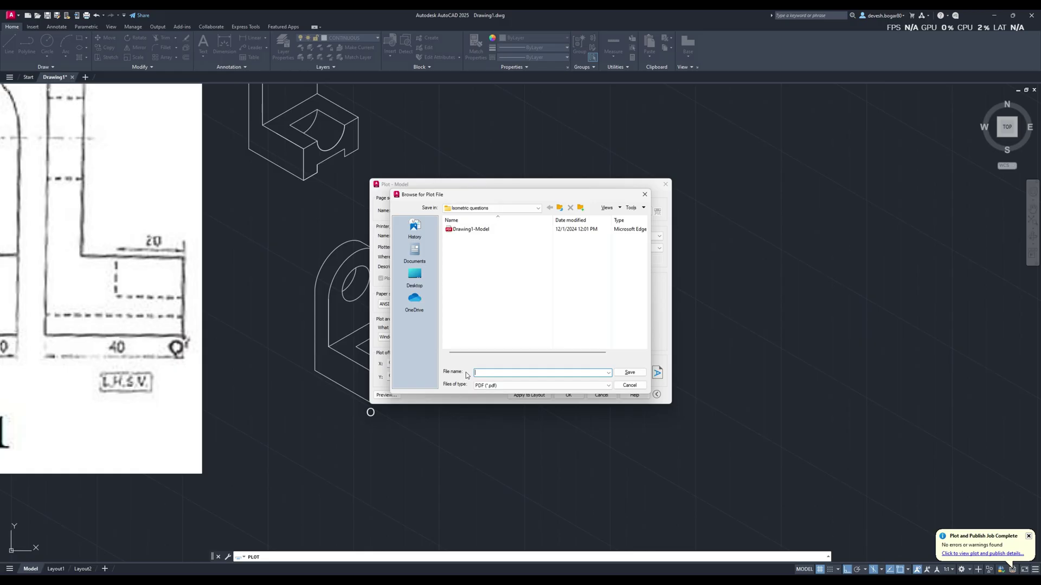
{"action": "left_click", "coordinate": [630, 373]}
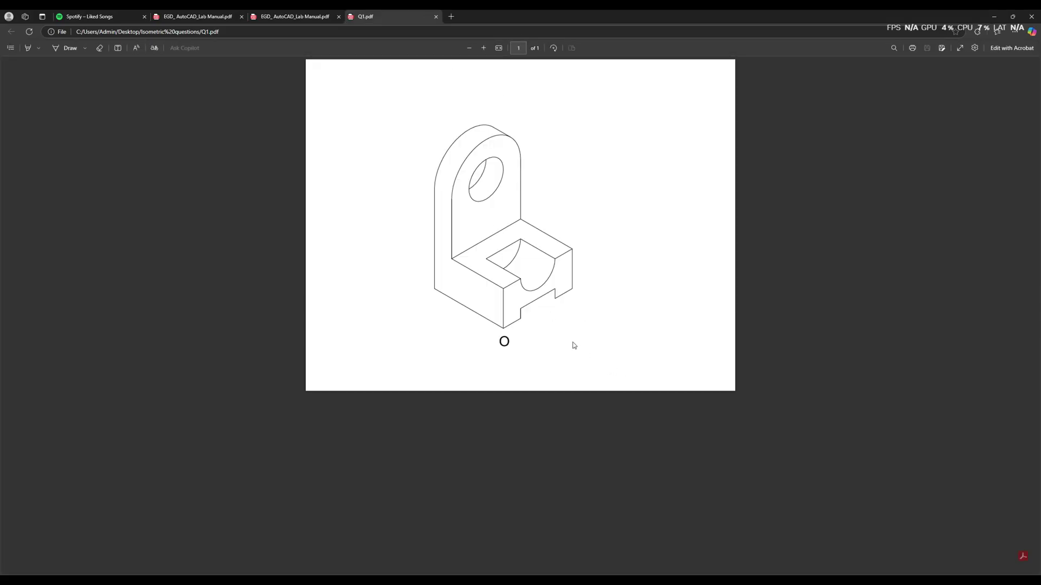